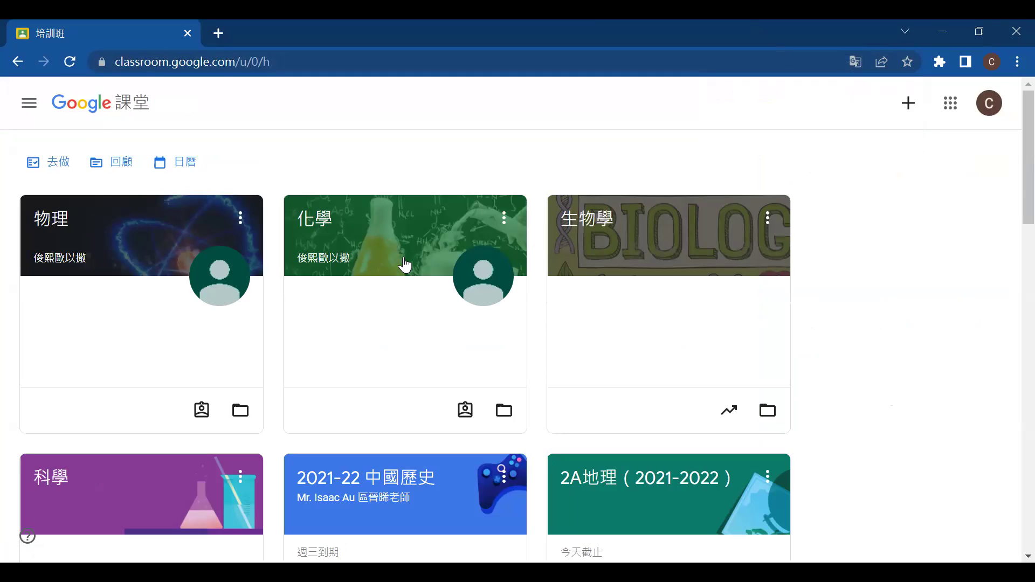
View the Science class's stream and classwork, and return to the class list.
{"action": "left_click", "coordinate": [65, 485]}
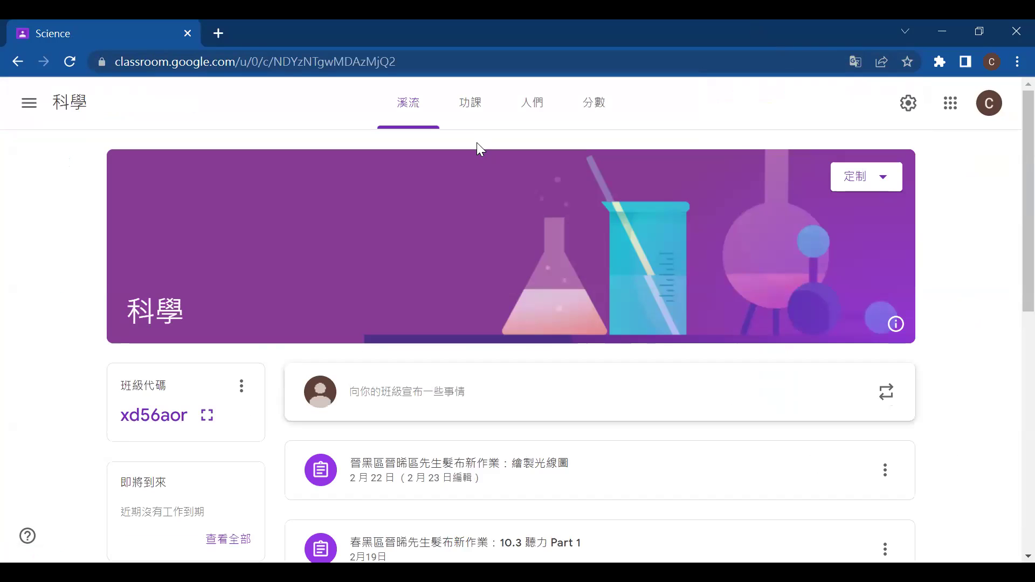
{"action": "left_click", "coordinate": [470, 102]}
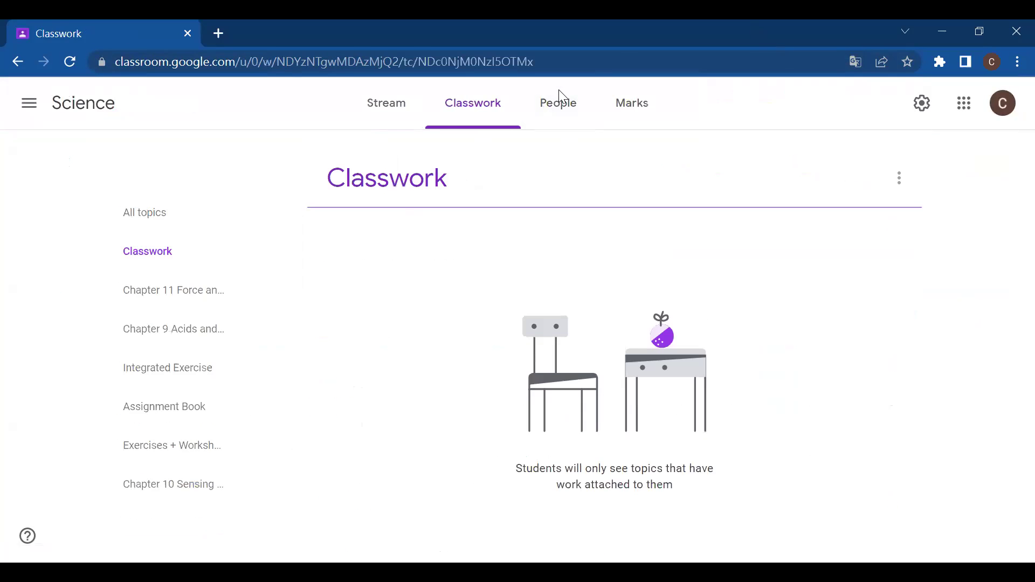
{"action": "left_click", "coordinate": [22, 66]}
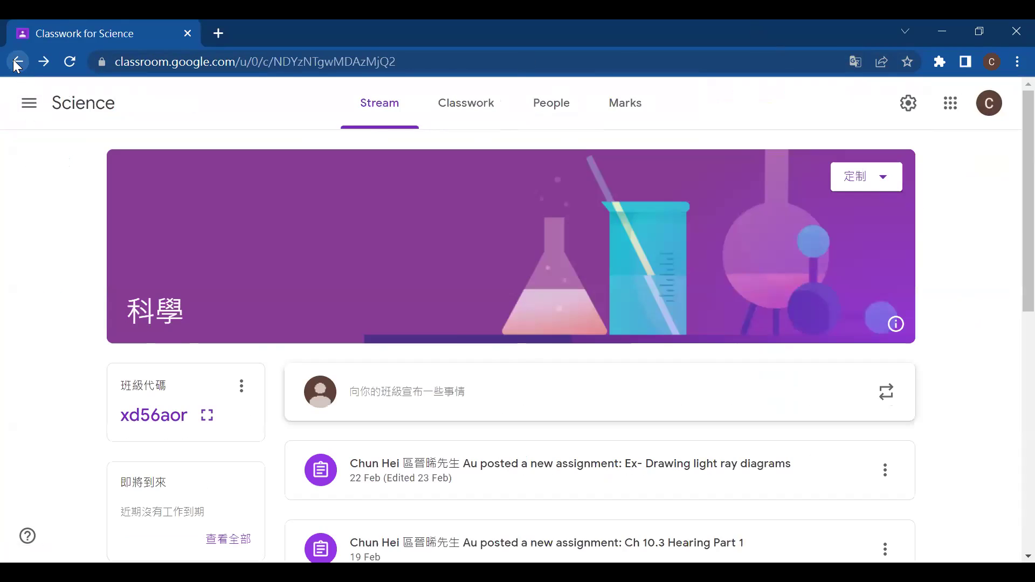
{"action": "left_click", "coordinate": [22, 64]}
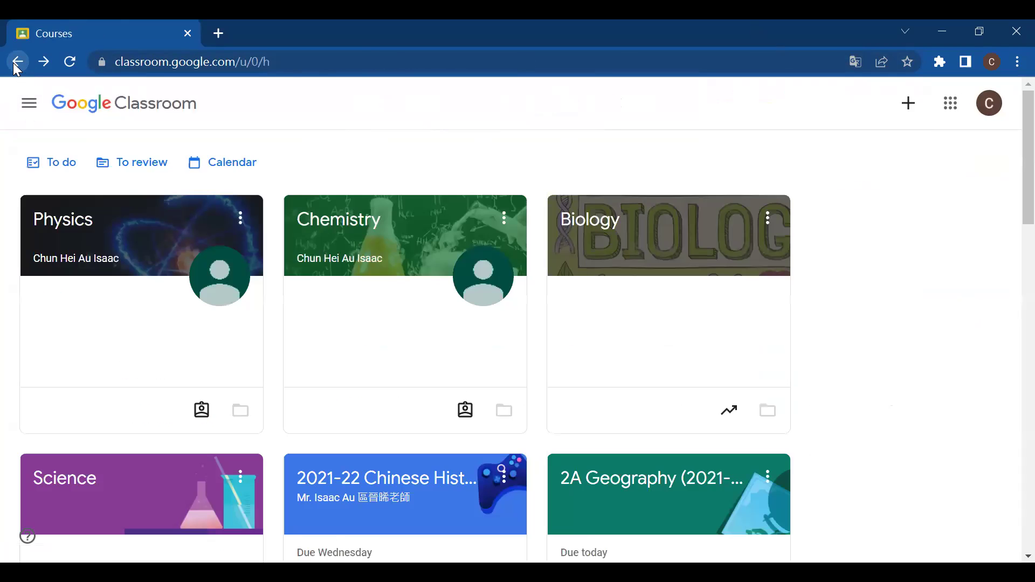
Switch the page translation to English and open the Science class's marks.
{"action": "left_click", "coordinate": [854, 61]}
{"action": "left_click", "coordinate": [743, 92]}
{"action": "scroll", "coordinate": [33, 397], "scroll_direction": "down", "scroll_amount": 4}
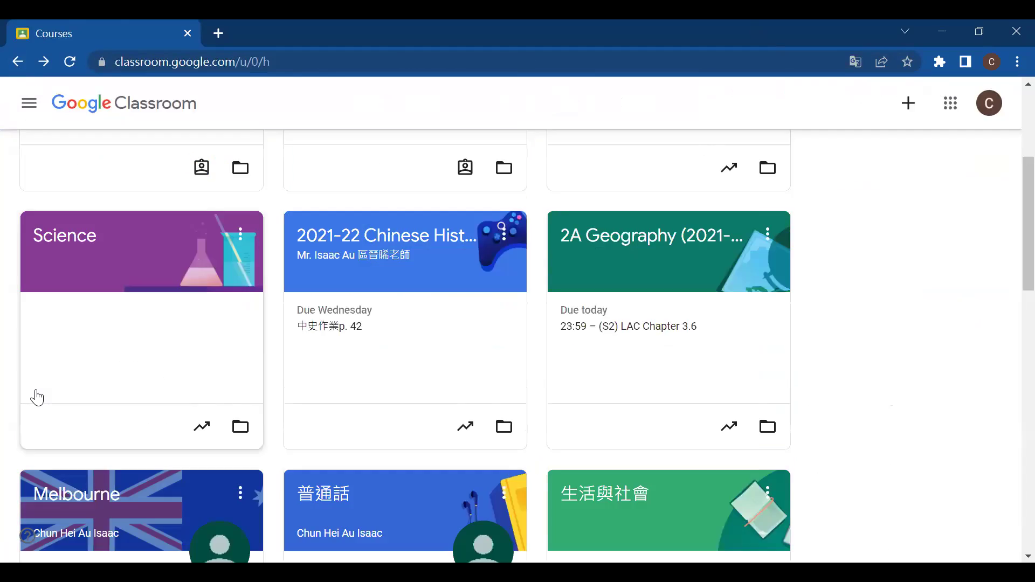
{"action": "scroll", "coordinate": [69, 415], "scroll_direction": "up", "scroll_amount": 3}
{"action": "left_click", "coordinate": [71, 414]}
{"action": "scroll", "coordinate": [580, 379], "scroll_direction": "down", "scroll_amount": 3}
{"action": "scroll", "coordinate": [609, 101], "scroll_direction": "up", "scroll_amount": 3}
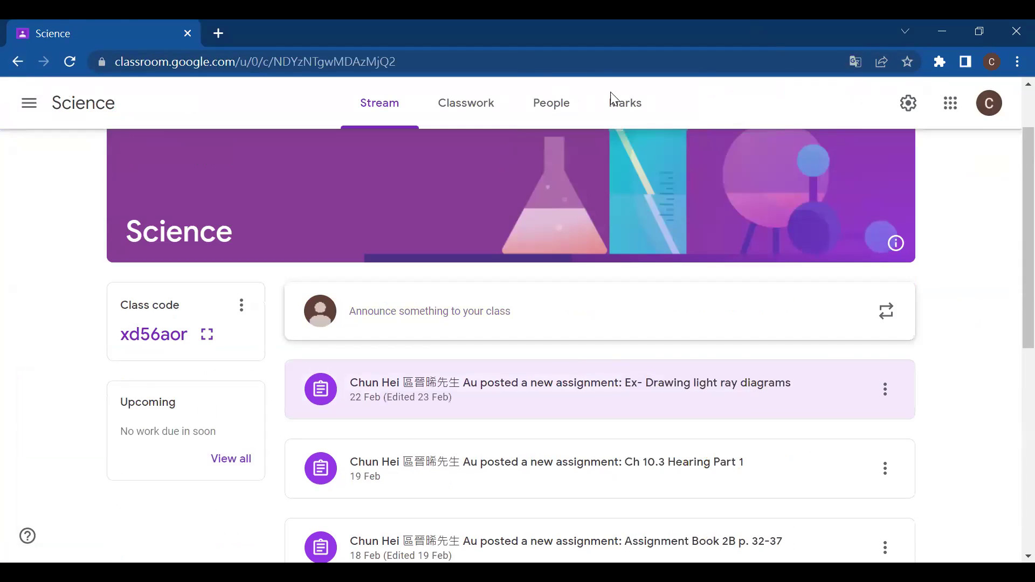
{"action": "left_click", "coordinate": [536, 95]}
{"action": "left_click", "coordinate": [620, 103]}
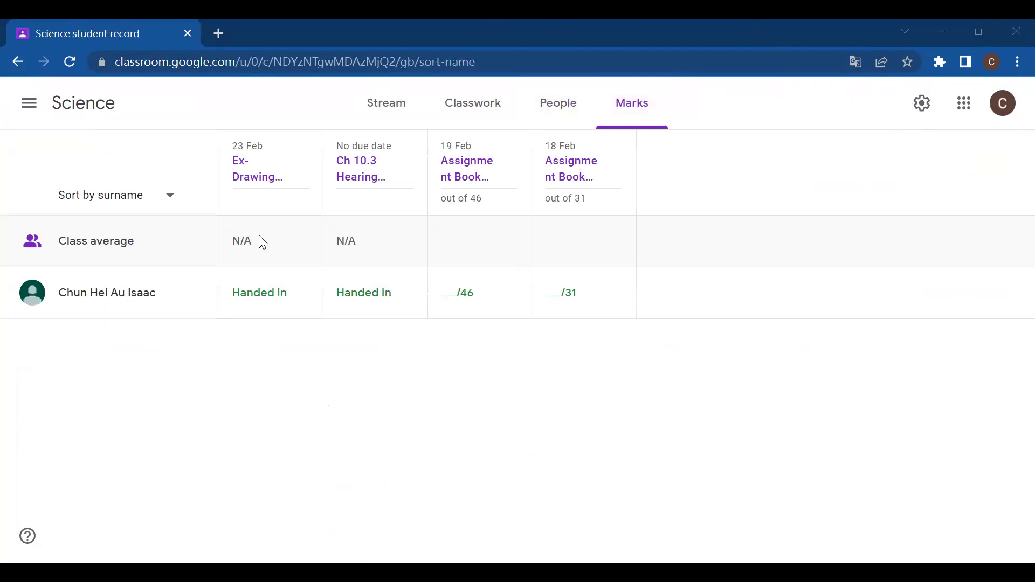
View the student's handed-in file for Assignment Book 2B p. 32-37, close it, and return to the Science marks.
{"action": "left_click", "coordinate": [259, 249]}
{"action": "left_click", "coordinate": [394, 413]}
{"action": "left_click", "coordinate": [475, 156]}
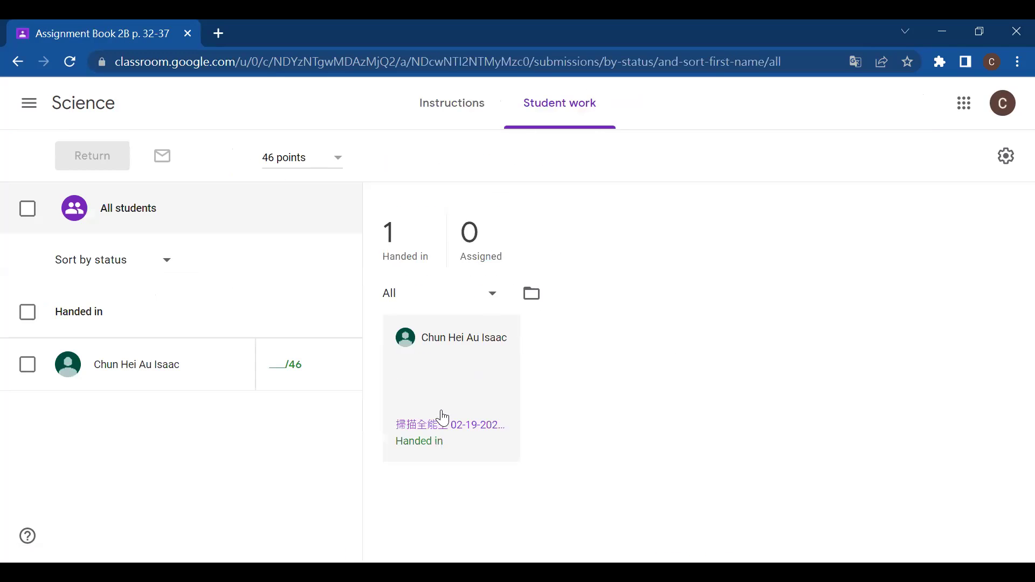
{"action": "left_click", "coordinate": [445, 412]}
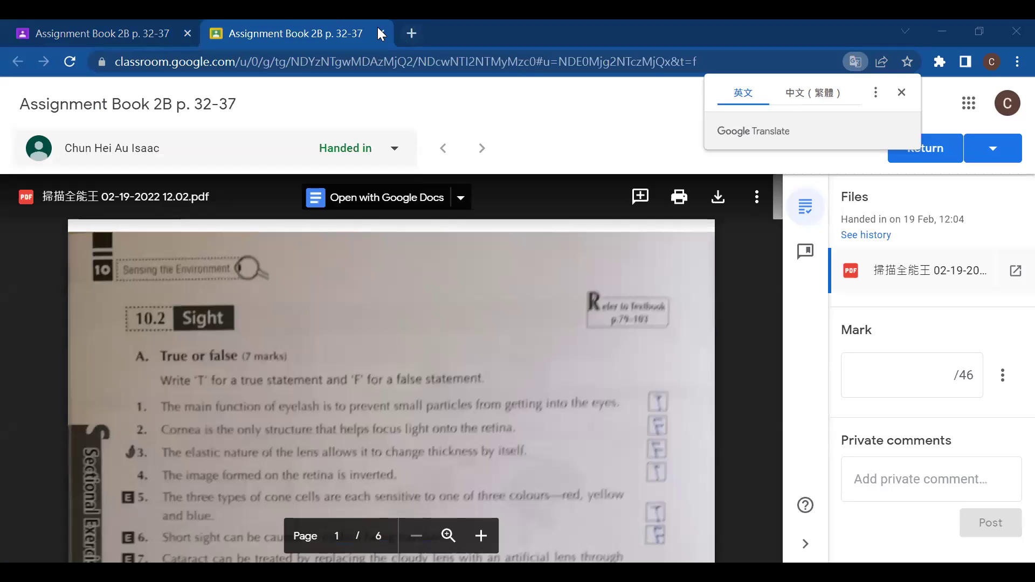
{"action": "left_click", "coordinate": [380, 33]}
{"action": "left_click", "coordinate": [18, 61]}
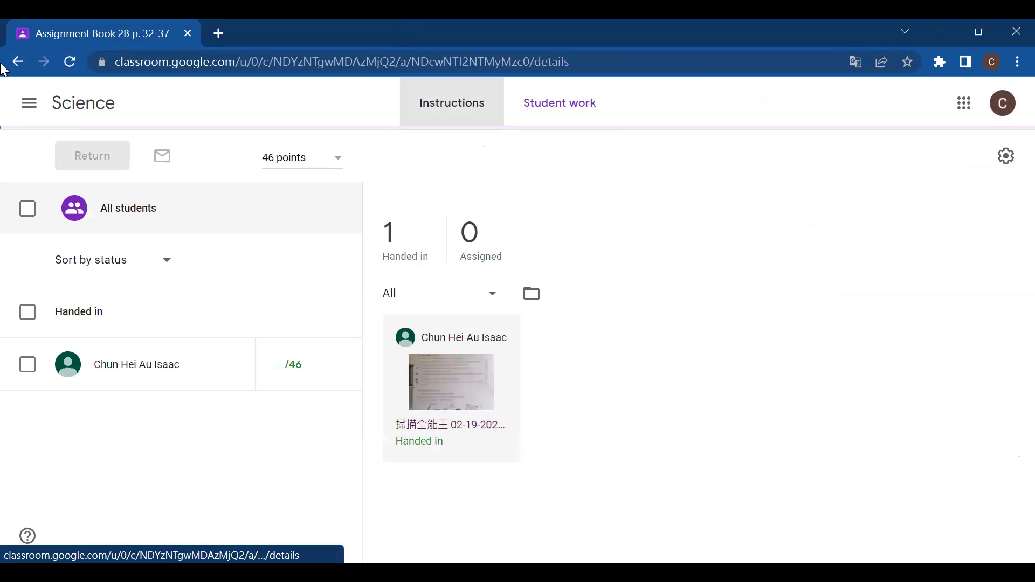
{"action": "left_click", "coordinate": [20, 62]}
{"action": "left_click", "coordinate": [24, 64]}
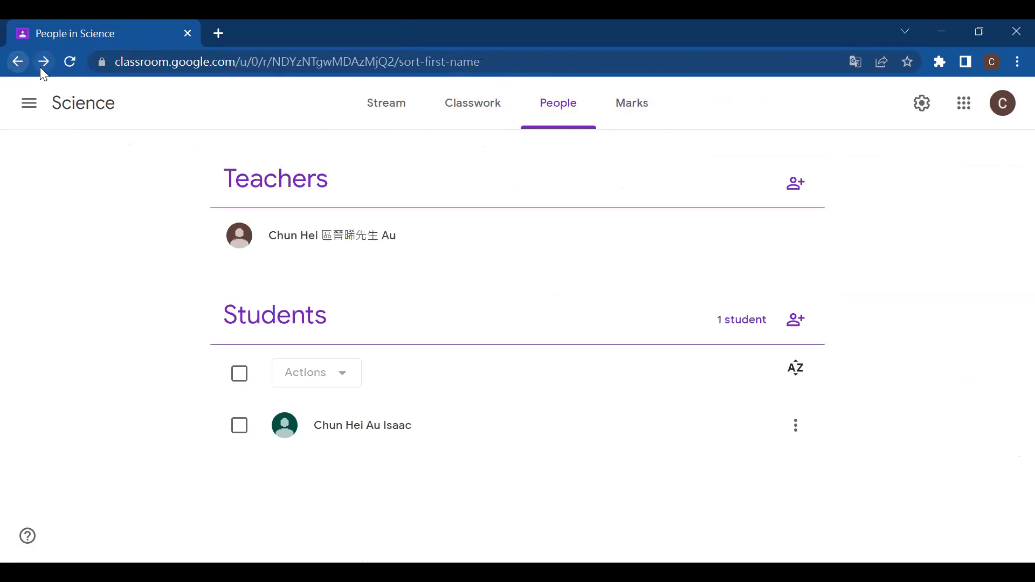
{"action": "left_click", "coordinate": [40, 66]}
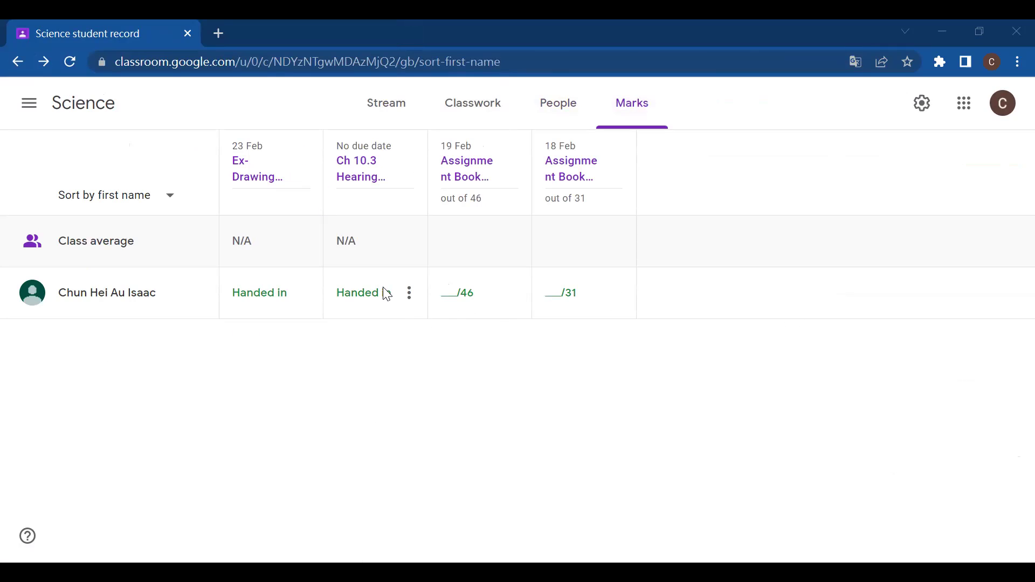
View the student work for Ch 10.3 Hearing Part 1 and return to the marks.
{"action": "left_click", "coordinate": [366, 164]}
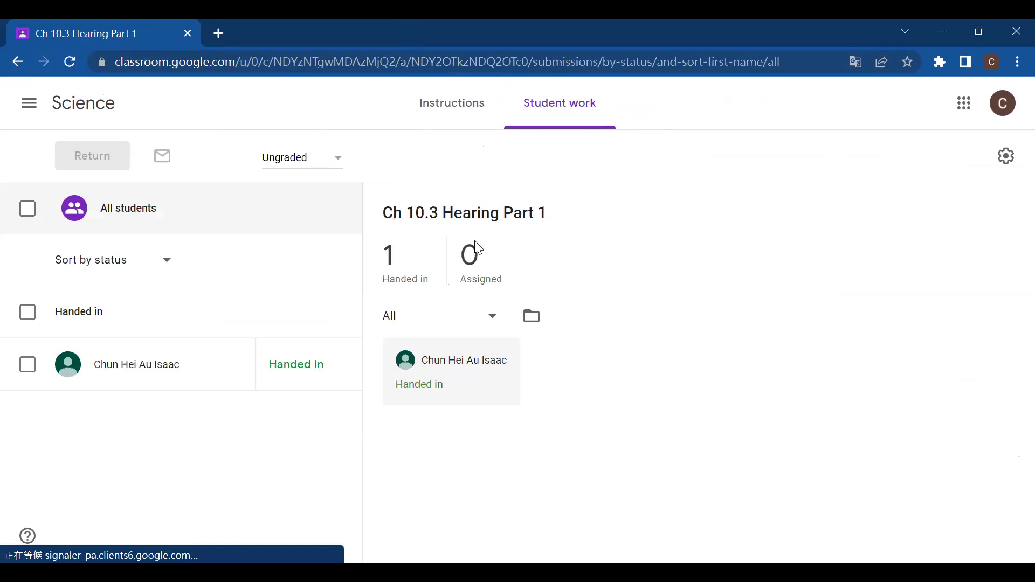
{"action": "left_click", "coordinate": [434, 132]}
{"action": "left_click", "coordinate": [12, 67]}
{"action": "left_click", "coordinate": [12, 67]}
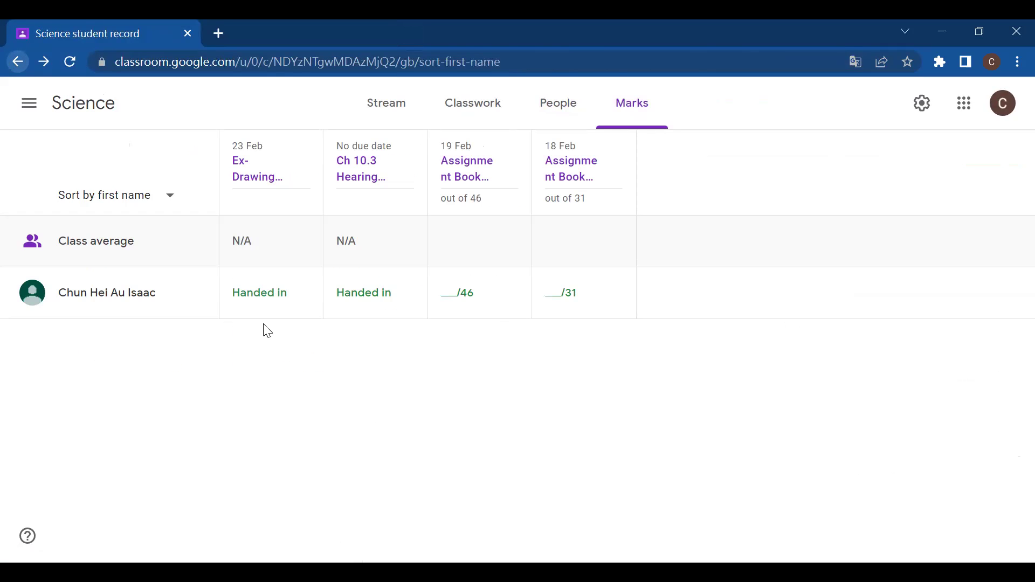
Open the student's handed-in PDF for Ex- Drawing light ray diagrams and review its pages.
{"action": "left_click", "coordinate": [265, 193]}
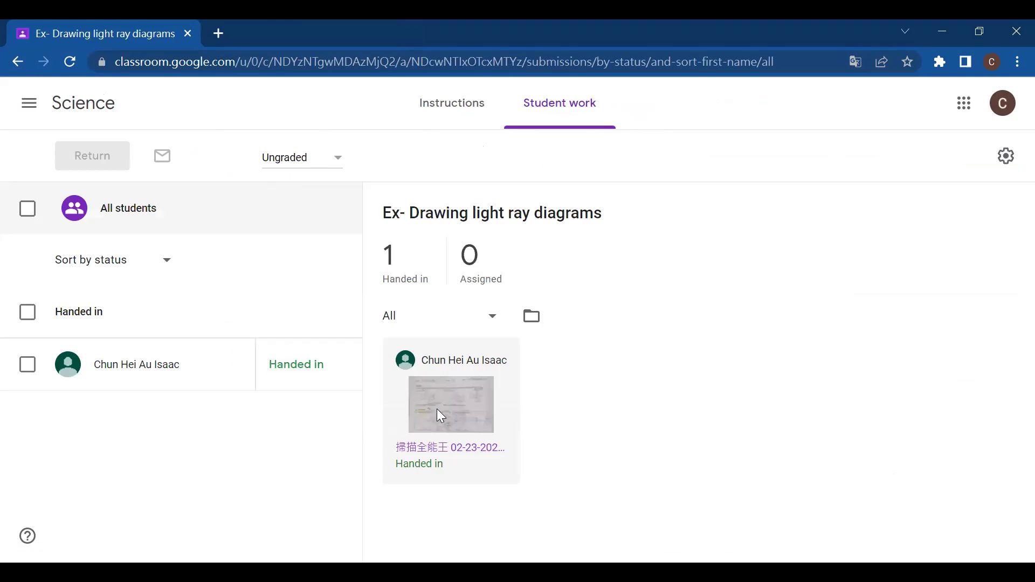
{"action": "left_click", "coordinate": [441, 416]}
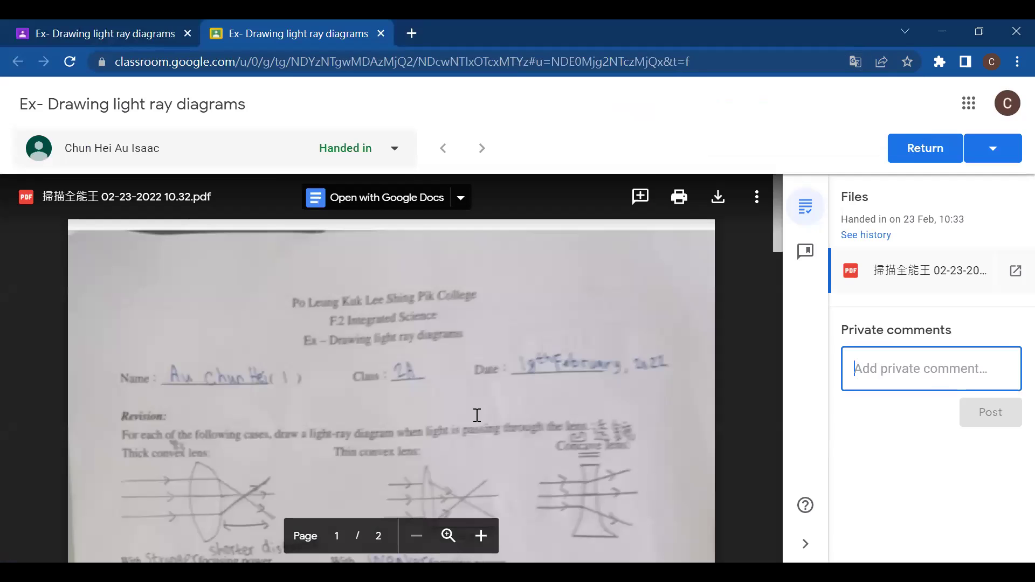
{"action": "left_click_drag", "start_coordinate": [776, 209], "coordinate": [796, 424]}
{"action": "scroll", "coordinate": [678, 194], "scroll_direction": "up", "scroll_amount": 10}
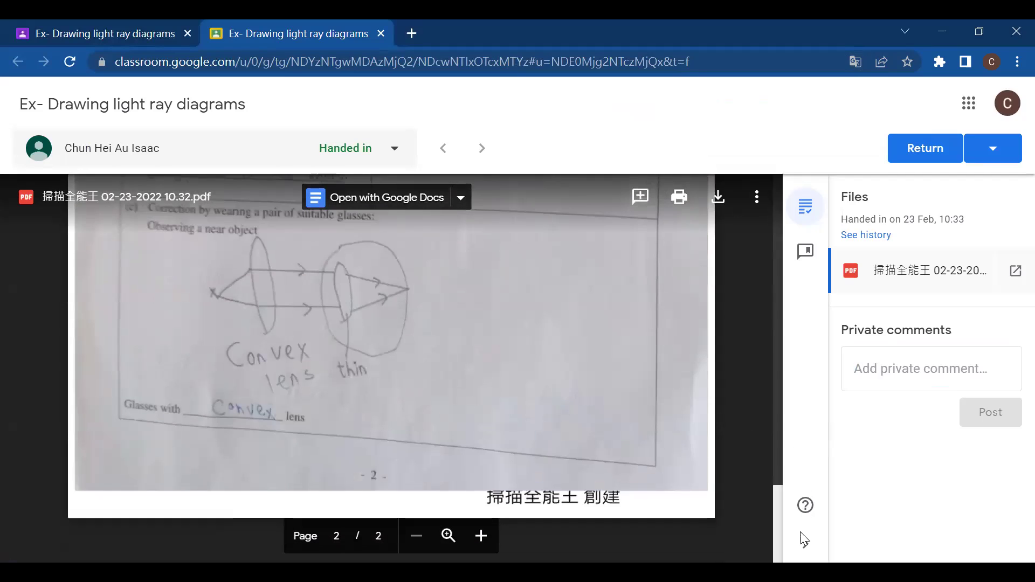
Post the private comment "Seen" on the light ray diagrams submission and return the work to the student.
{"action": "left_click", "coordinate": [938, 376]}
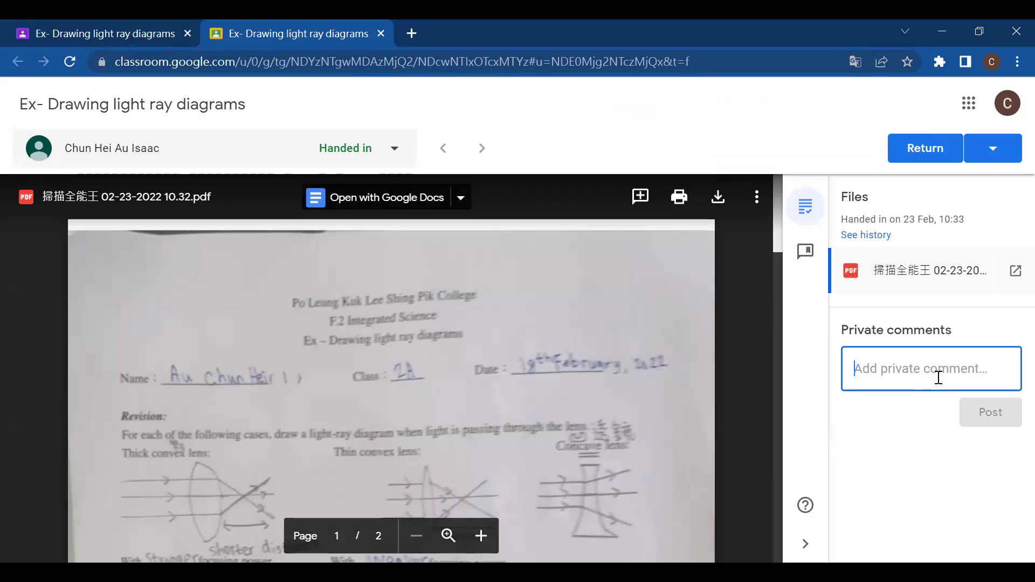
{"action": "type", "text": "Seen"}
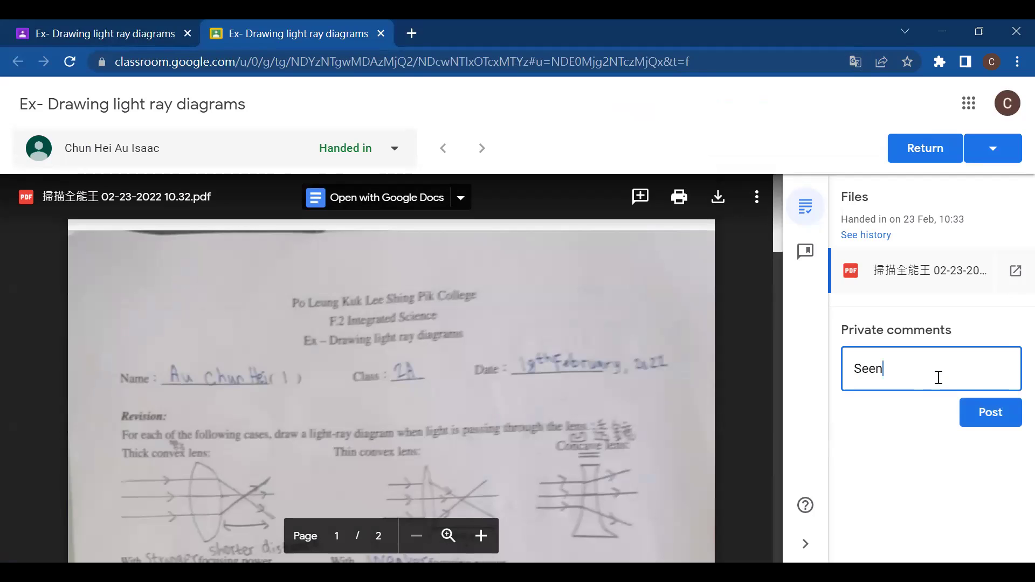
{"action": "left_click", "coordinate": [973, 422]}
{"action": "right_click", "coordinate": [926, 154]}
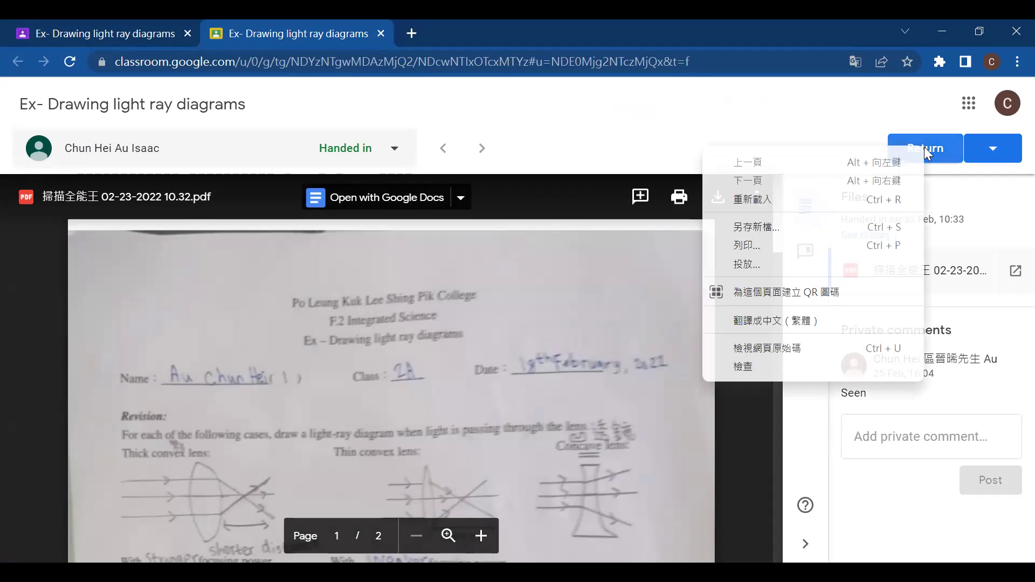
{"action": "key", "text": "Escape"}
{"action": "left_click", "coordinate": [925, 147]}
{"action": "left_click", "coordinate": [669, 381]}
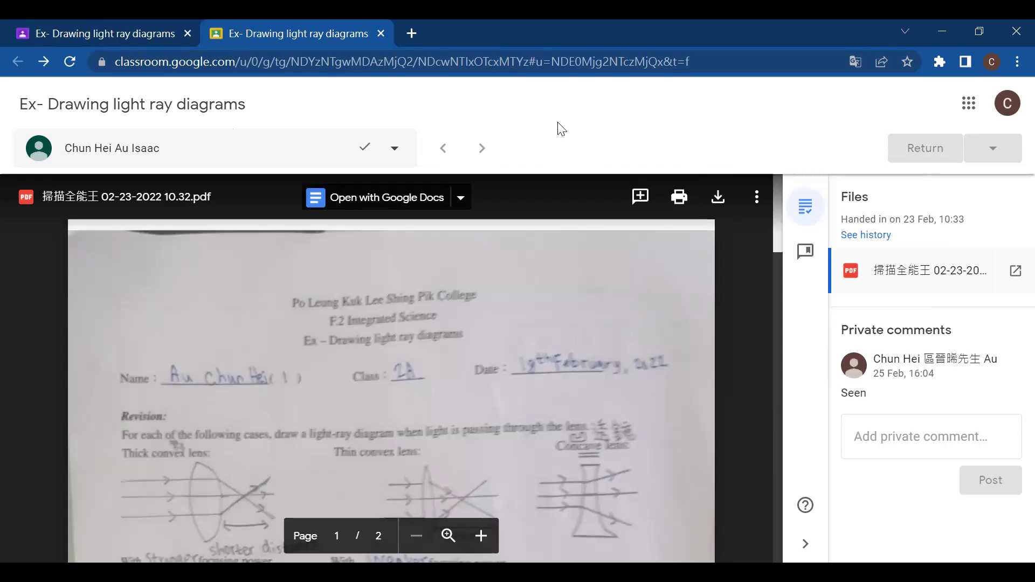
Close the returned submission and go back to the Science class stream.
{"action": "left_click", "coordinate": [381, 34]}
{"action": "left_click", "coordinate": [447, 90]}
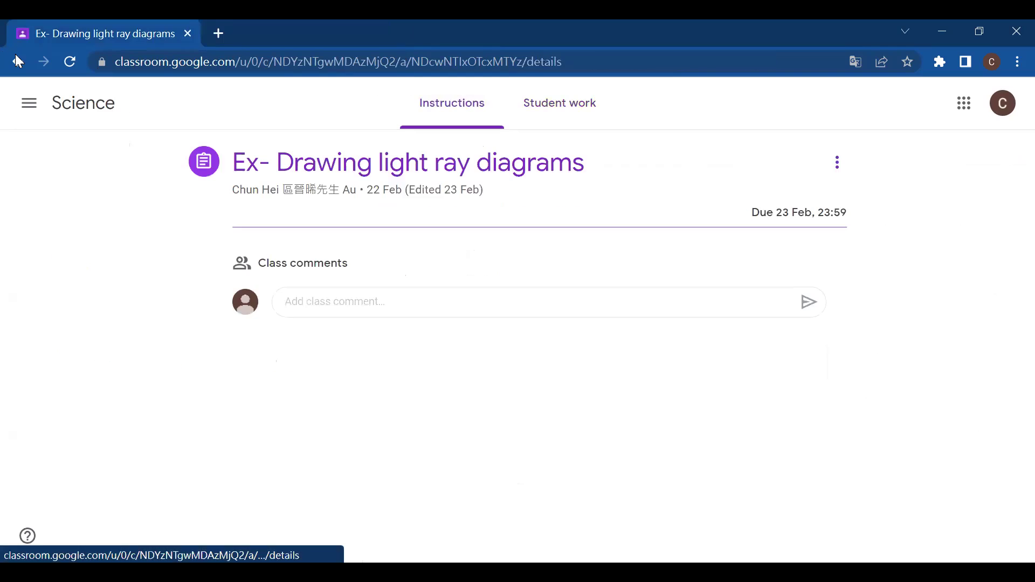
{"action": "left_click", "coordinate": [17, 60]}
{"action": "left_click", "coordinate": [17, 61]}
{"action": "left_click", "coordinate": [17, 61]}
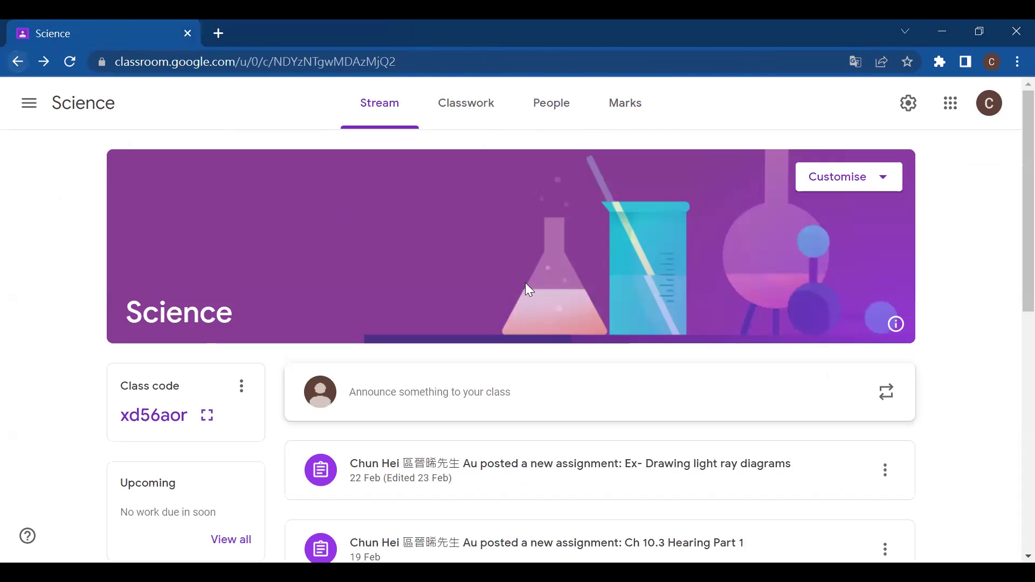
Create a new Science classwork assignment titled "Activity 10.10 ( Textbook p. 113)".
{"action": "left_click", "coordinate": [482, 99]}
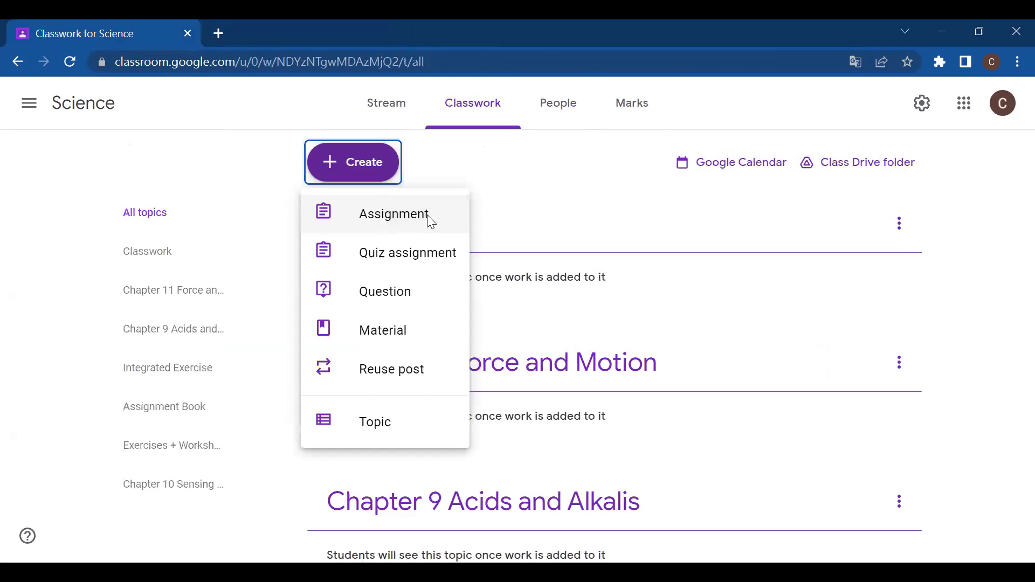
{"action": "left_click", "coordinate": [429, 222]}
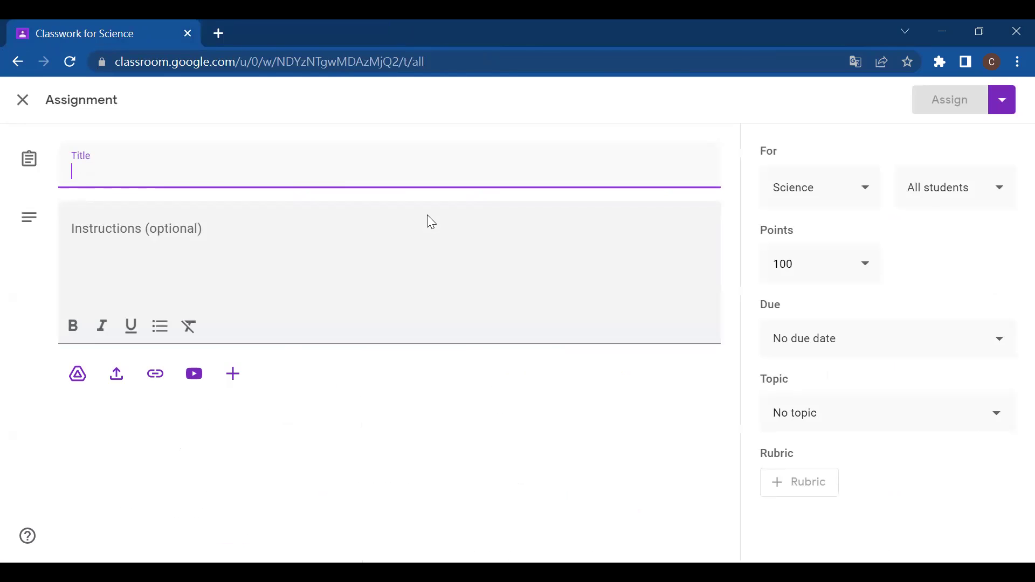
{"action": "type", "text": "A"}
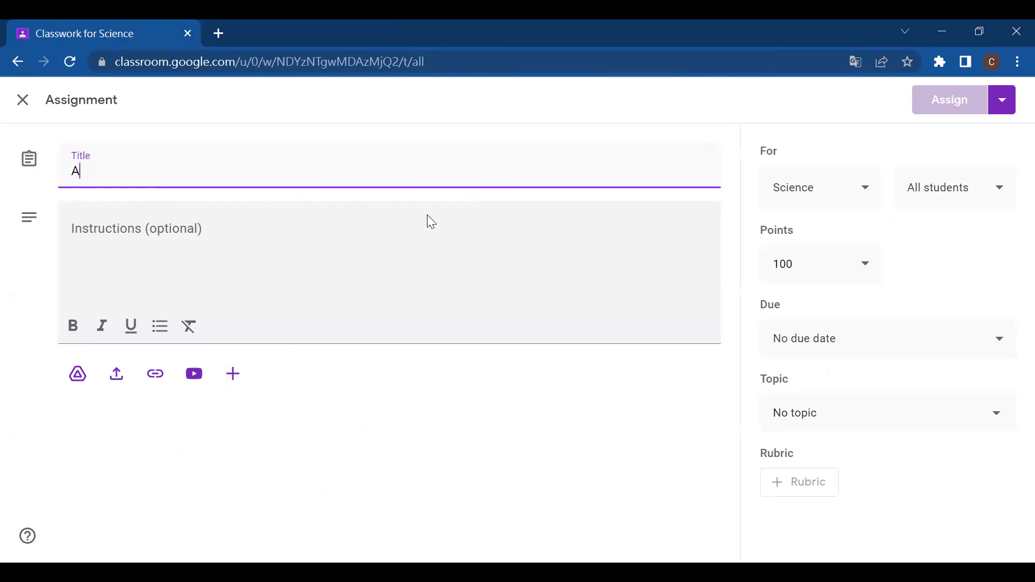
{"action": "type", "text": "ctivi"}
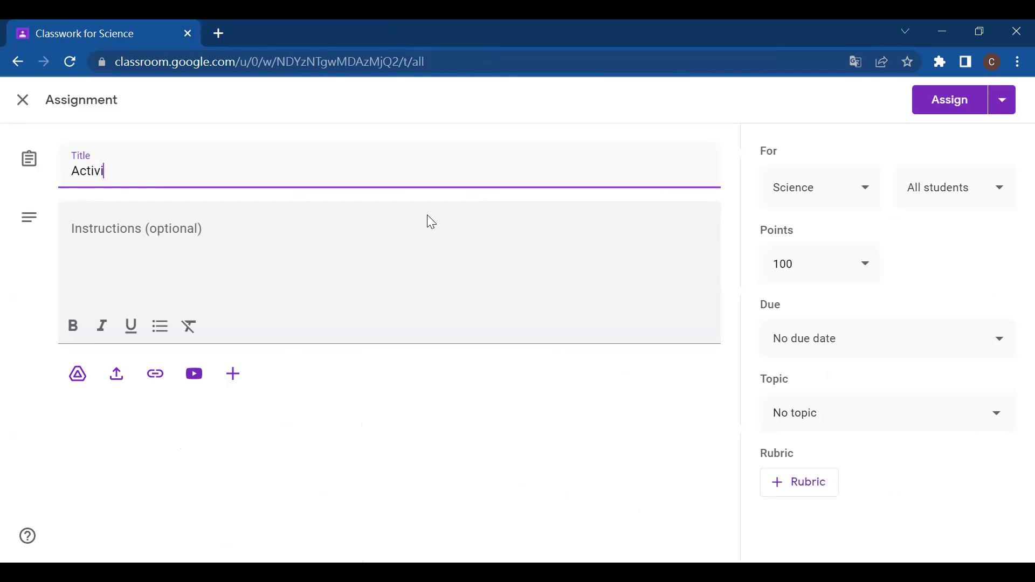
{"action": "type", "text": "ty 10.10 ( Textb"}
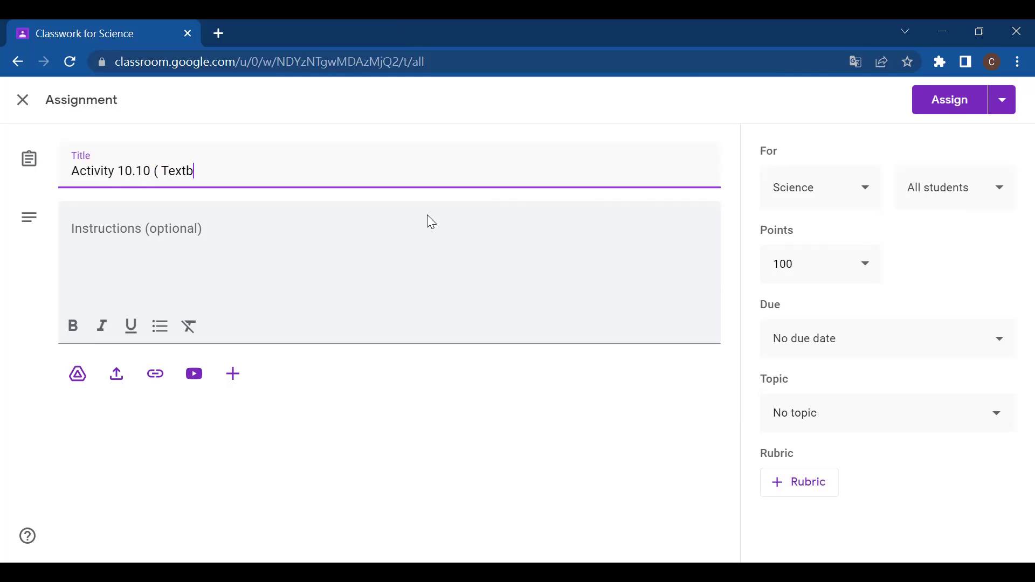
{"action": "type", "text": "ook p. 113)"}
{"action": "left_click", "coordinate": [446, 255]}
{"action": "left_click", "coordinate": [919, 344]}
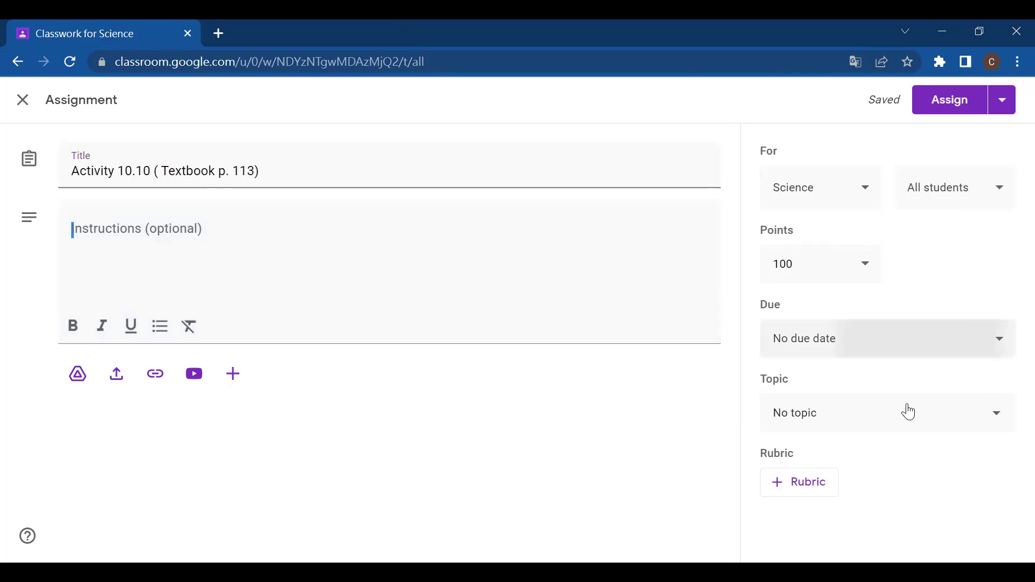
{"action": "left_click", "coordinate": [843, 492]}
{"action": "left_click", "coordinate": [922, 339]}
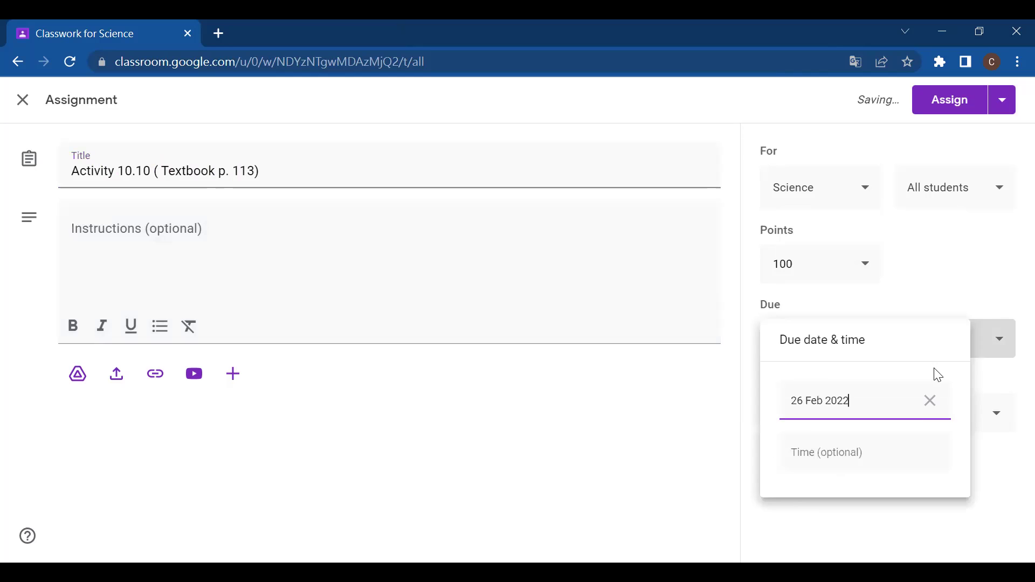
{"action": "left_click", "coordinate": [927, 400]}
{"action": "left_click", "coordinate": [916, 431]}
Create a new topic named "Textbook" for the assignment.
{"action": "left_click", "coordinate": [910, 422]}
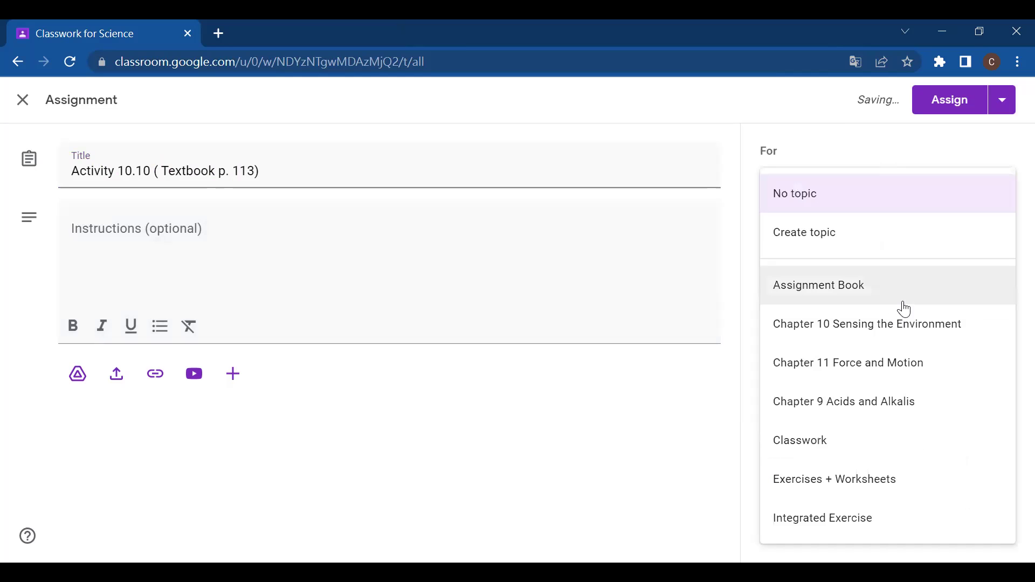
{"action": "left_click", "coordinate": [895, 245]}
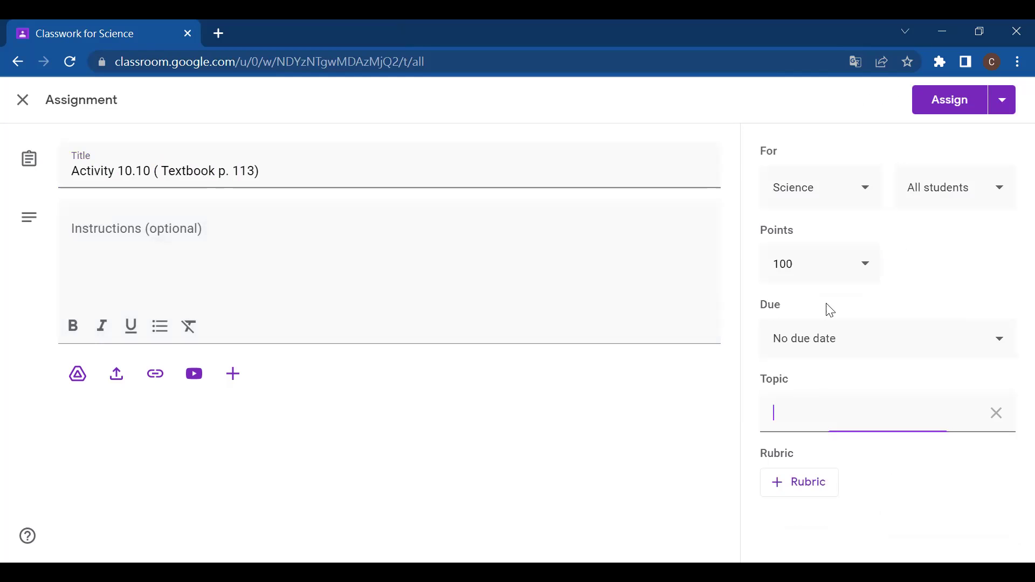
{"action": "type", "text": "Textb"}
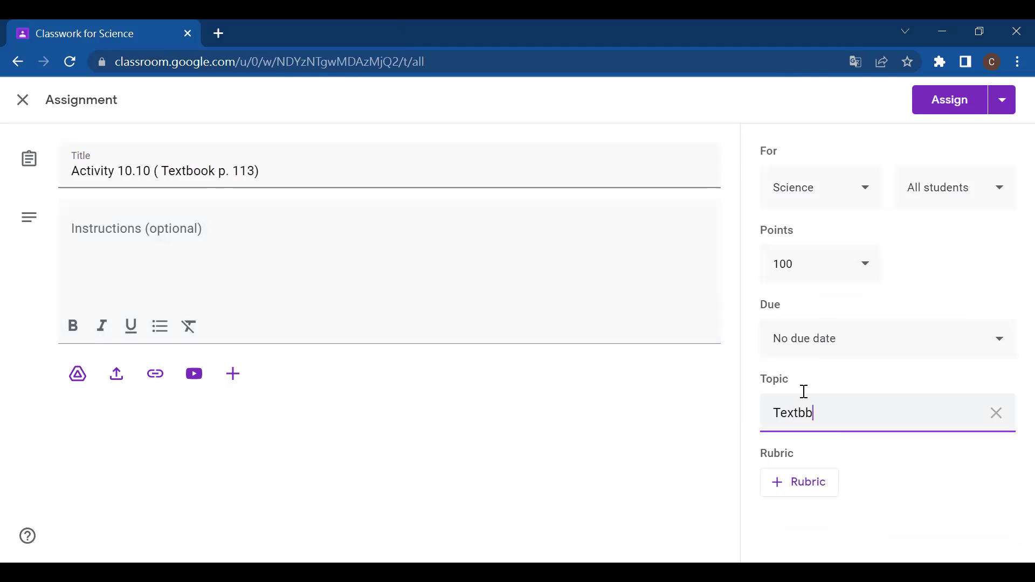
{"action": "type", "text": "ook"}
{"action": "key", "text": "BackSpace"}
{"action": "key", "text": "BackSpace"}
{"action": "key", "text": "BackSpace"}
{"action": "key", "text": "BackSpace"}
{"action": "key", "text": "BackSpace"}
{"action": "key", "text": "BackSpace"}
{"action": "key", "text": "BackSpace"}
{"action": "type", "text": "Textbook"}
Set the assignment's points to Unmarked and assign it to all students in Science.
{"action": "left_click", "coordinate": [820, 267]}
{"action": "left_click", "coordinate": [791, 316]}
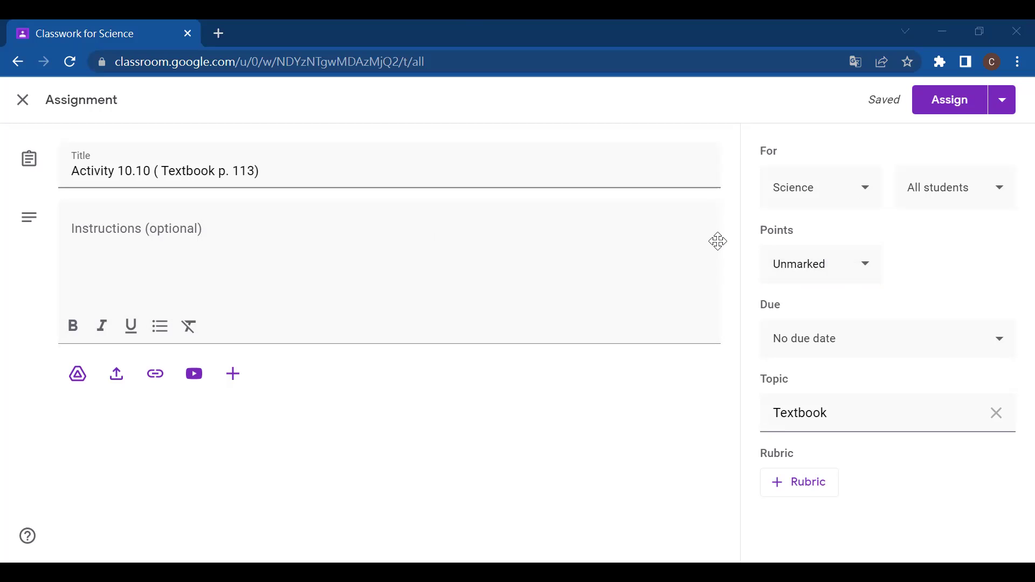
{"action": "left_click", "coordinate": [949, 106]}
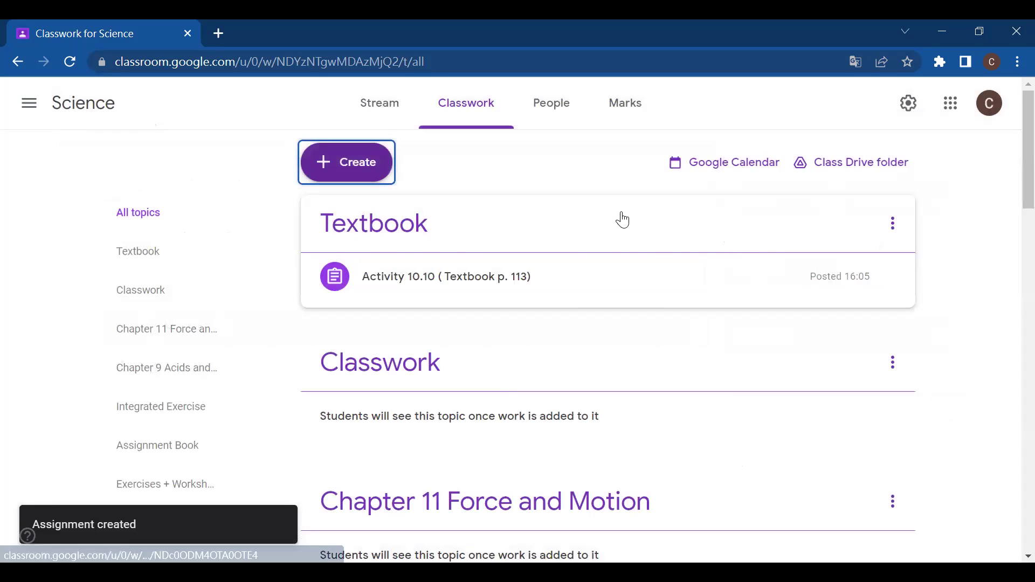
Open the new Textbook assignment "Activity 10.10 ( Textbook p. 113)", view its student work and instructions, and return to the Textbook topic.
{"action": "left_click", "coordinate": [620, 219]}
{"action": "left_click", "coordinate": [504, 261]}
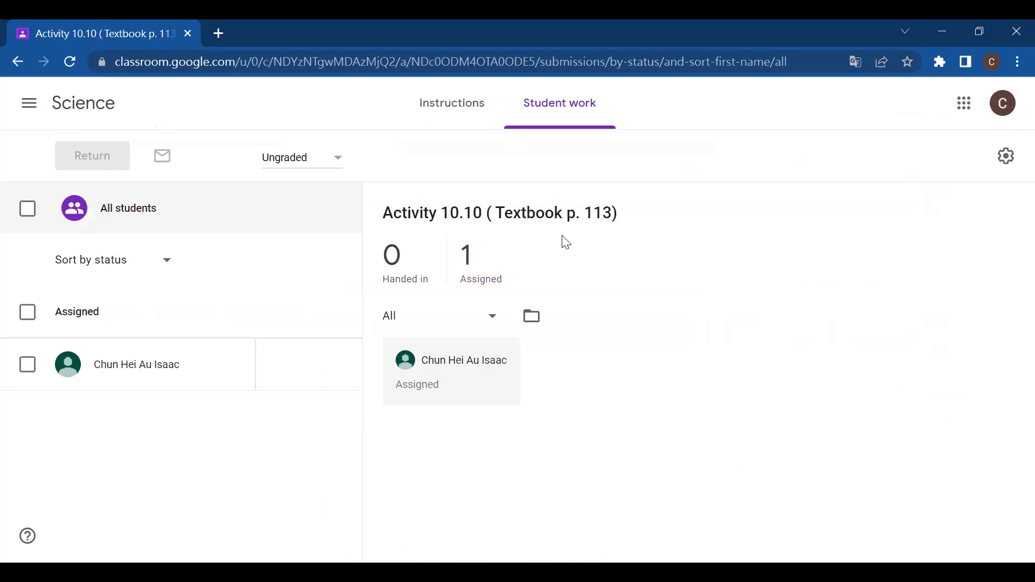
{"action": "left_click", "coordinate": [458, 106]}
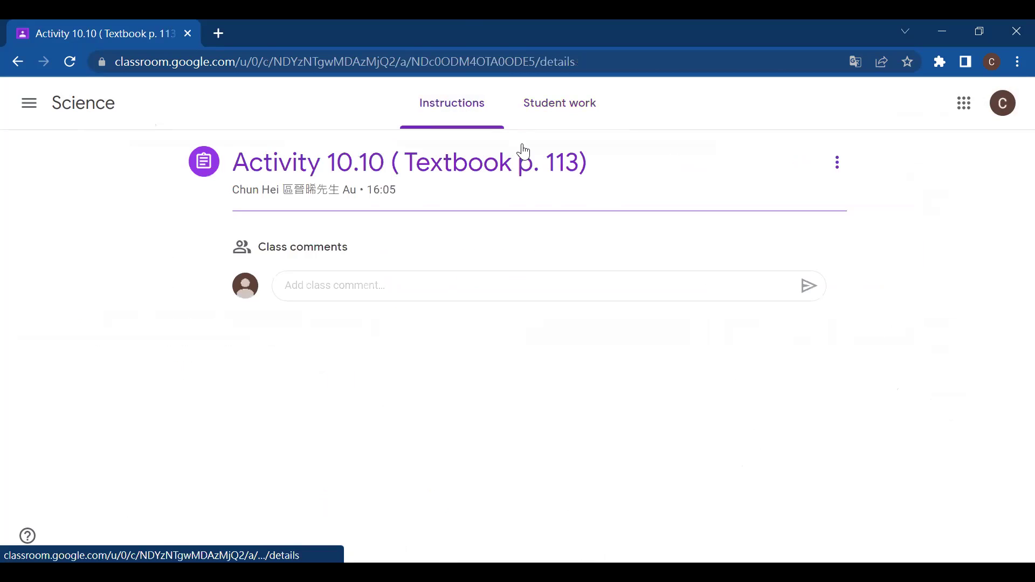
{"action": "left_click", "coordinate": [17, 62]}
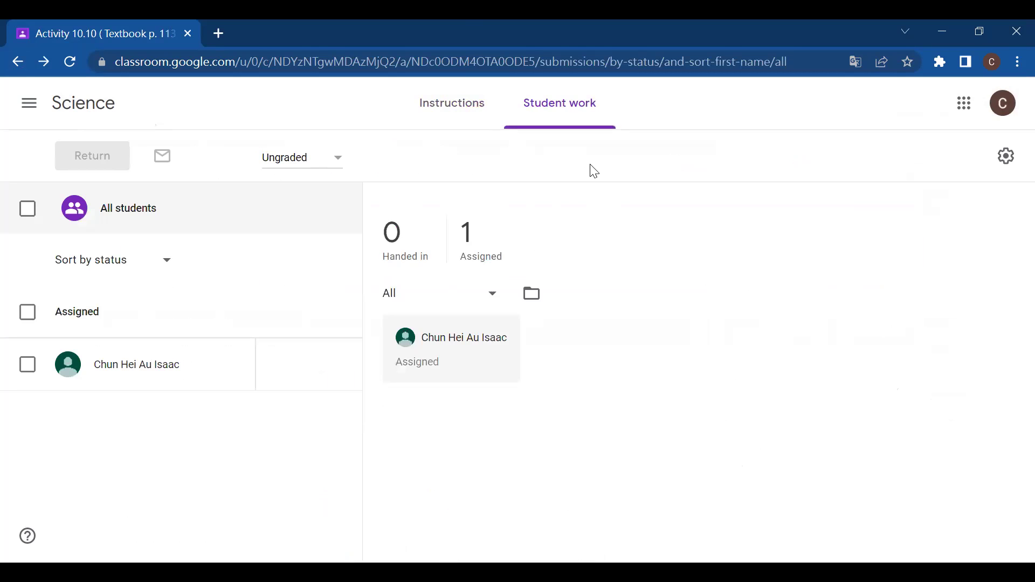
{"action": "left_click", "coordinate": [18, 61]}
Edit the Activity 10.10 assignment to set its due date to 1 March 2022 and save it.
{"action": "left_click", "coordinate": [900, 247]}
{"action": "left_click", "coordinate": [890, 286]}
{"action": "left_click", "coordinate": [897, 339]}
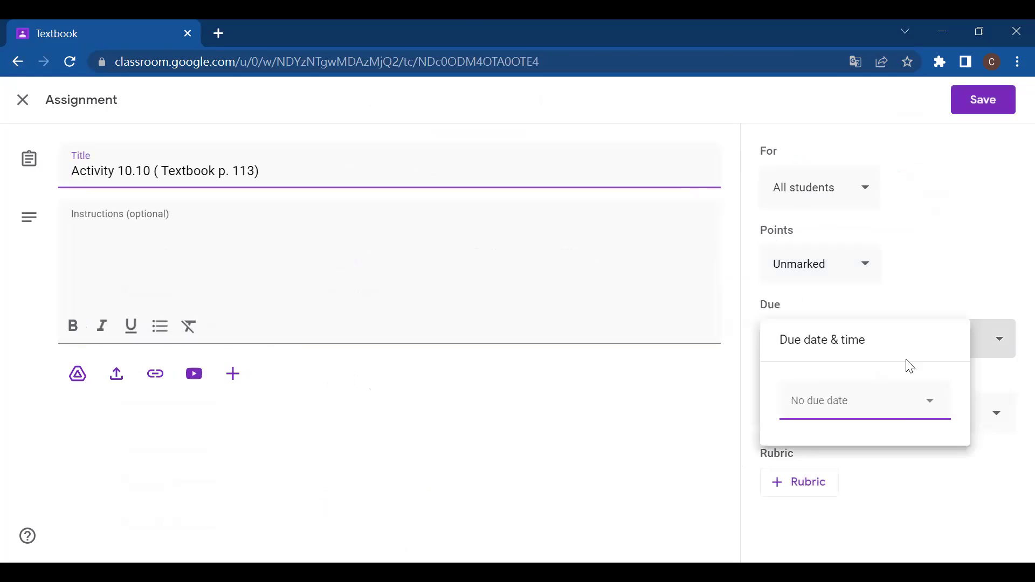
{"action": "left_click", "coordinate": [903, 404]}
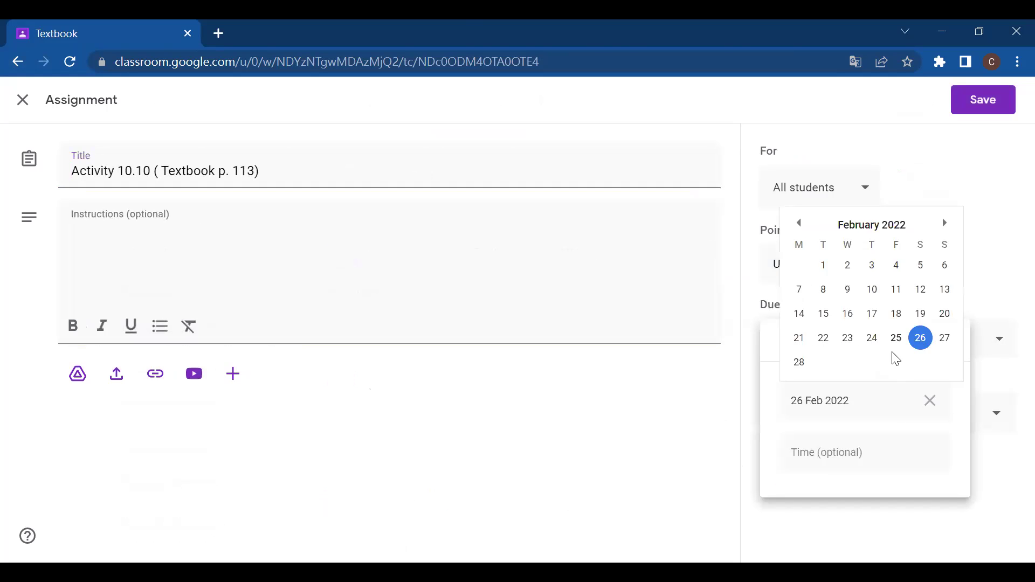
{"action": "left_click", "coordinate": [943, 224]}
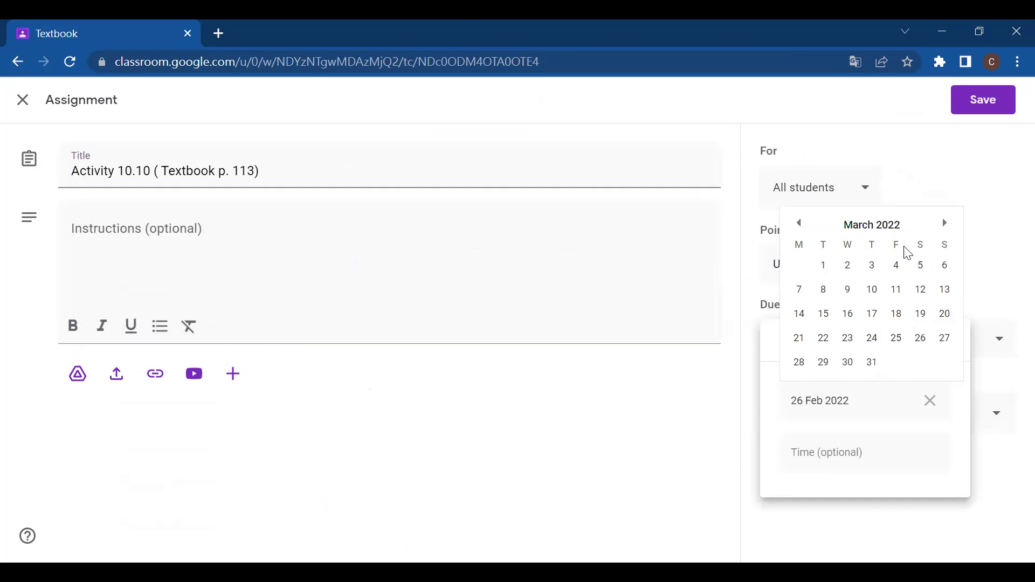
{"action": "left_click", "coordinate": [827, 273]}
{"action": "left_click", "coordinate": [739, 482]}
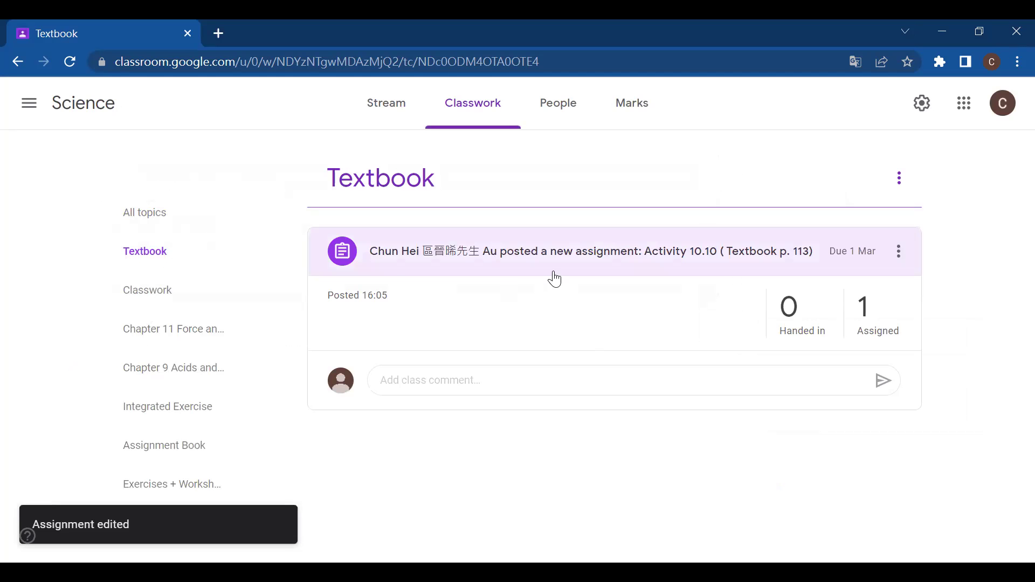
View the instructions page of the edited Activity 10.10 assignment and return to the Textbook topic.
{"action": "left_click", "coordinate": [554, 277]}
{"action": "left_click", "coordinate": [452, 120]}
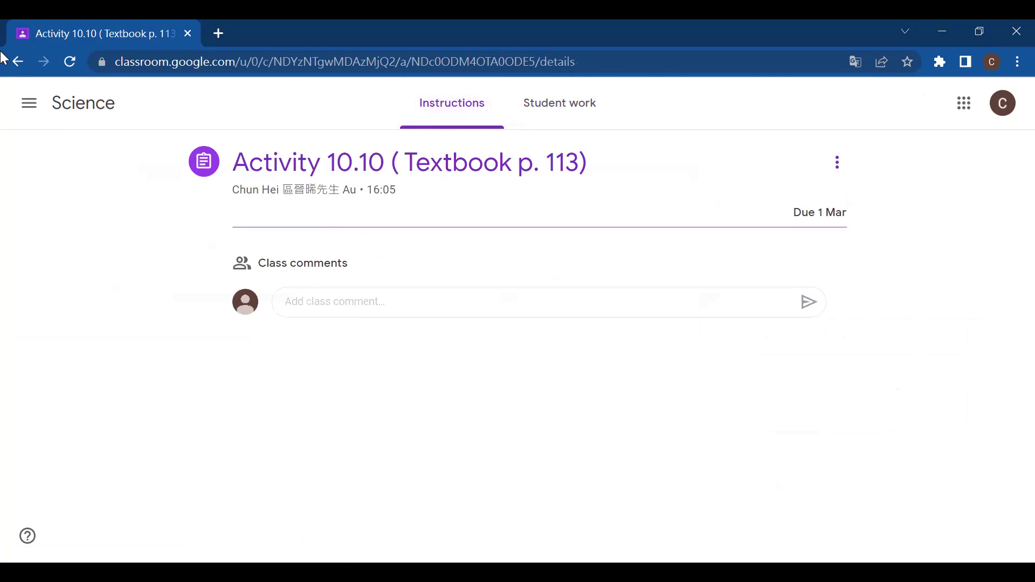
{"action": "left_click", "coordinate": [17, 62]}
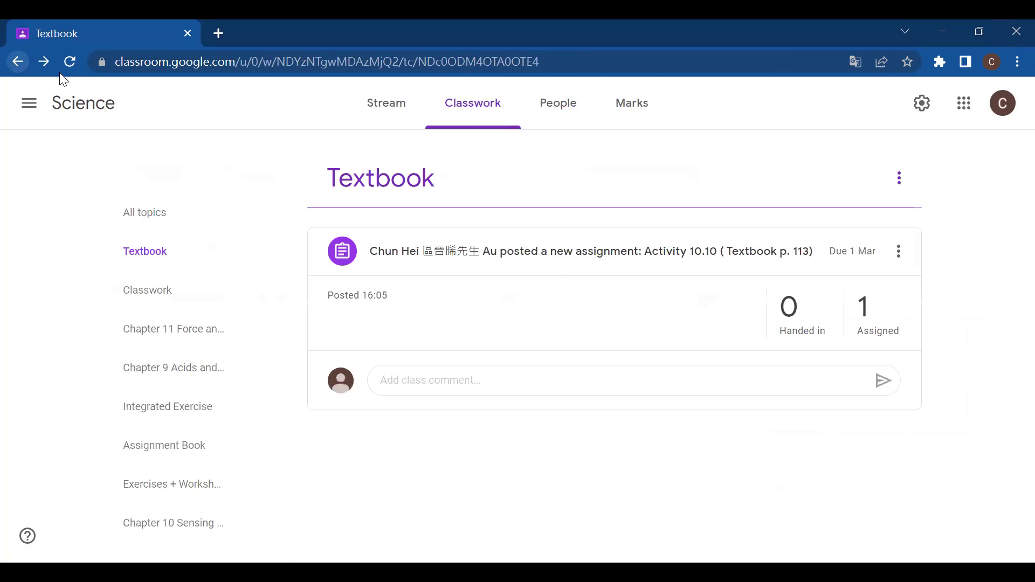
Open the Science class stream and check the due day of the Activity 10.10 assignment among the upcoming work.
{"action": "left_click", "coordinate": [397, 122]}
{"action": "scroll", "coordinate": [523, 326], "scroll_direction": "down", "scroll_amount": 1}
{"action": "scroll", "coordinate": [523, 326], "scroll_direction": "down", "scroll_amount": 4}
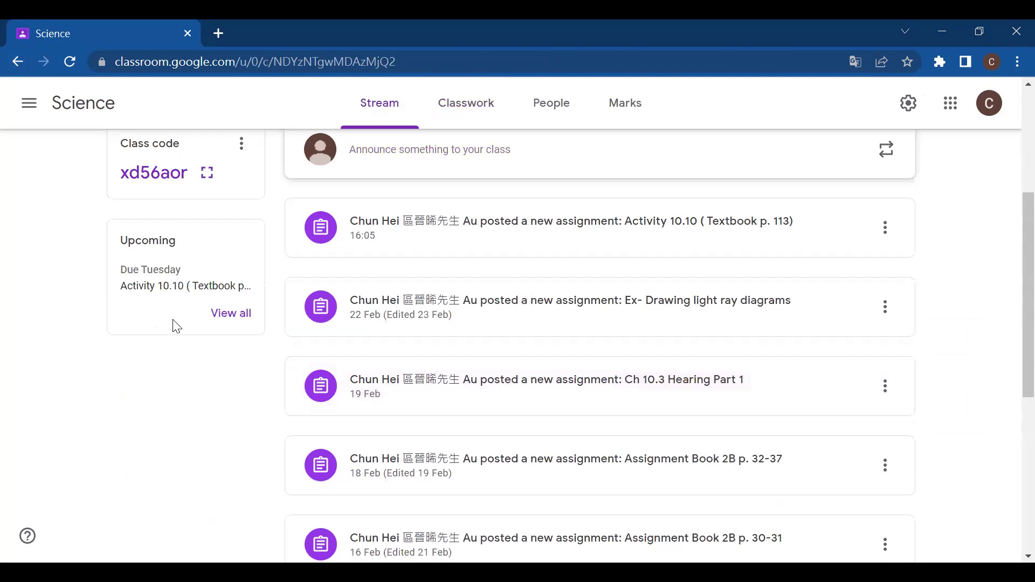
{"action": "left_click_drag", "start_coordinate": [181, 269], "coordinate": [170, 269]}
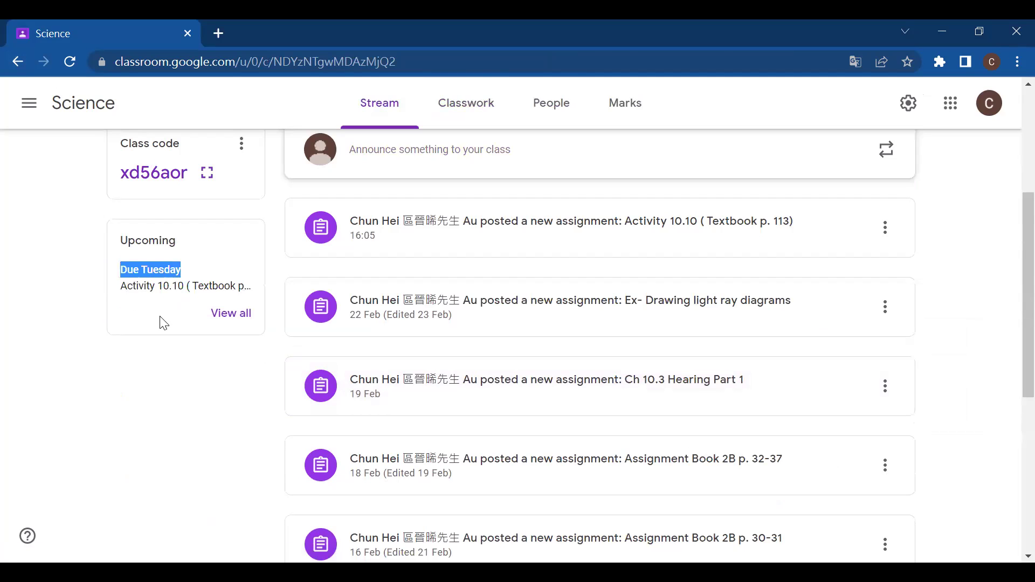
{"action": "scroll", "coordinate": [846, 378], "scroll_direction": "up", "scroll_amount": 5}
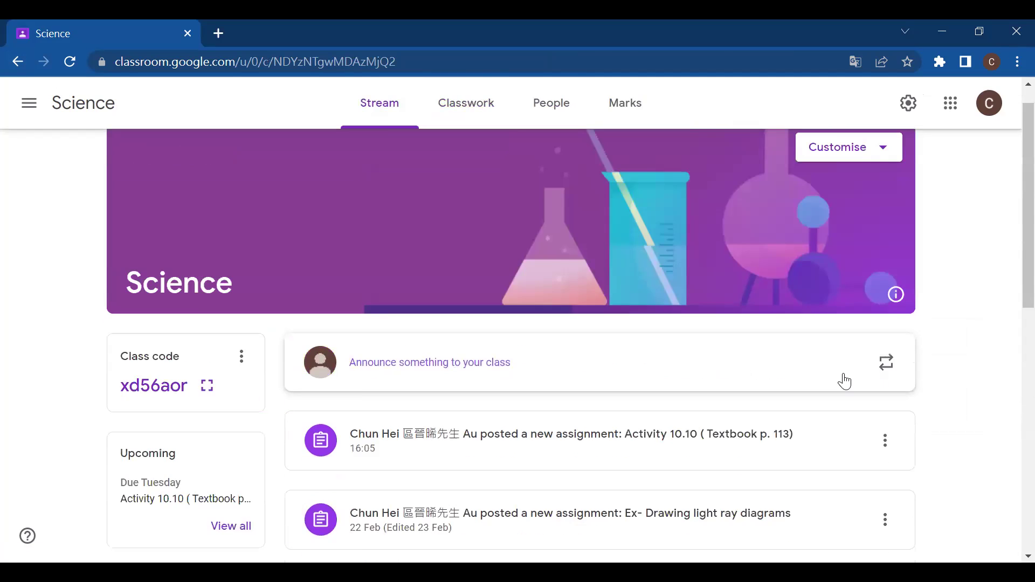
Show the Science class details with class code, subject and room on the stream banner, and hide them again.
{"action": "left_click", "coordinate": [18, 62]}
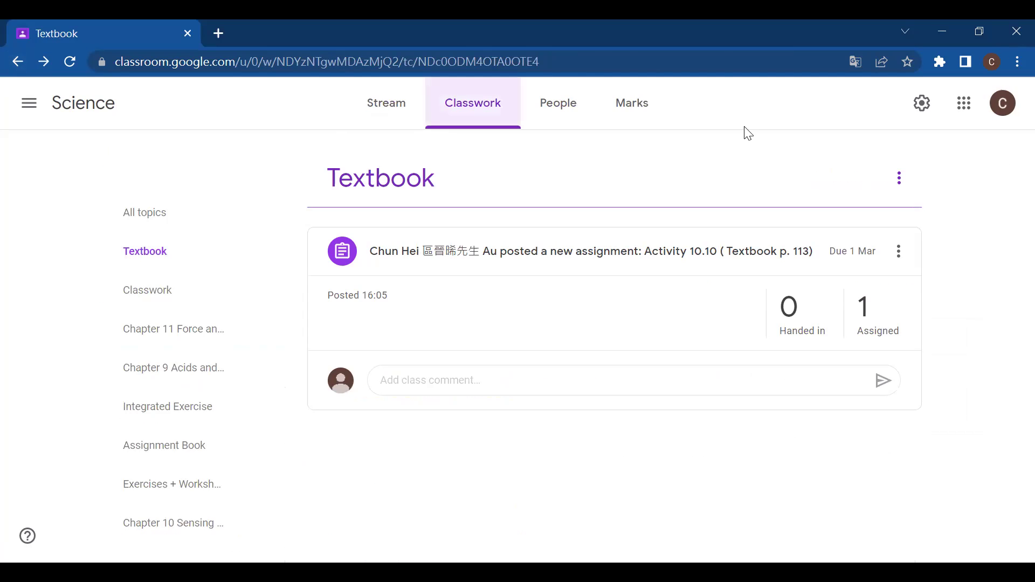
{"action": "key", "text": "alt+Right"}
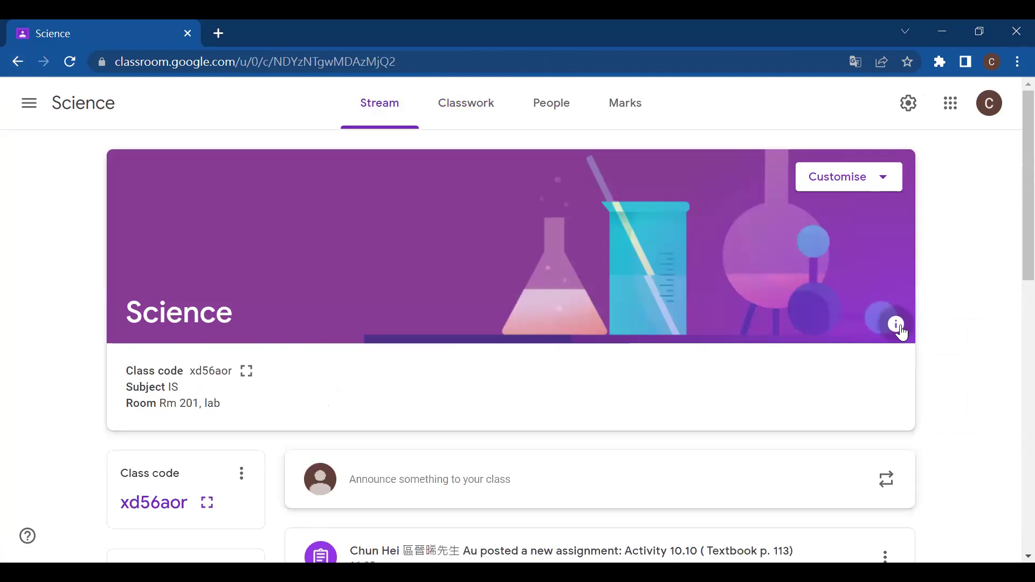
{"action": "left_click", "coordinate": [896, 326]}
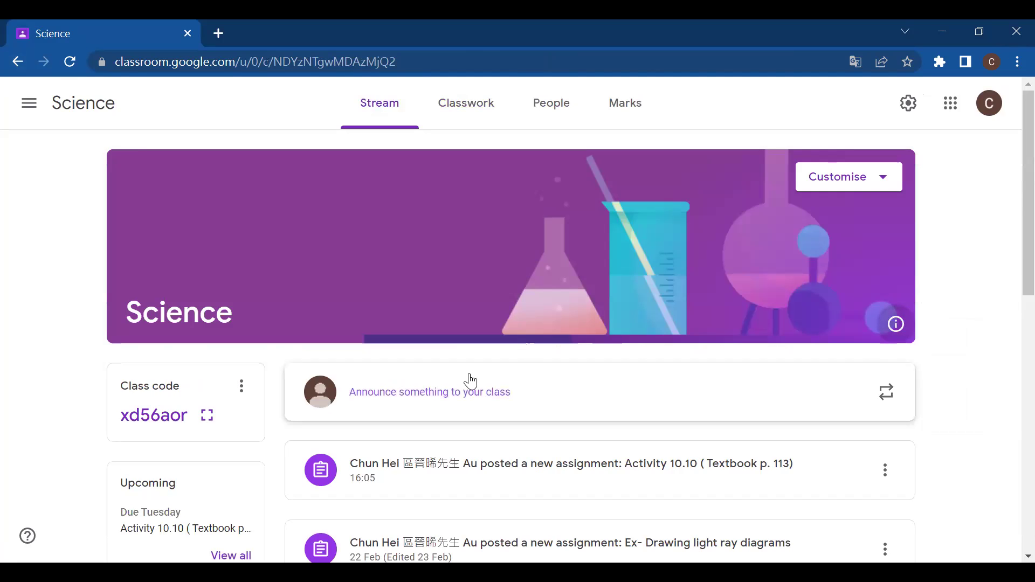
{"action": "left_click", "coordinate": [895, 325]}
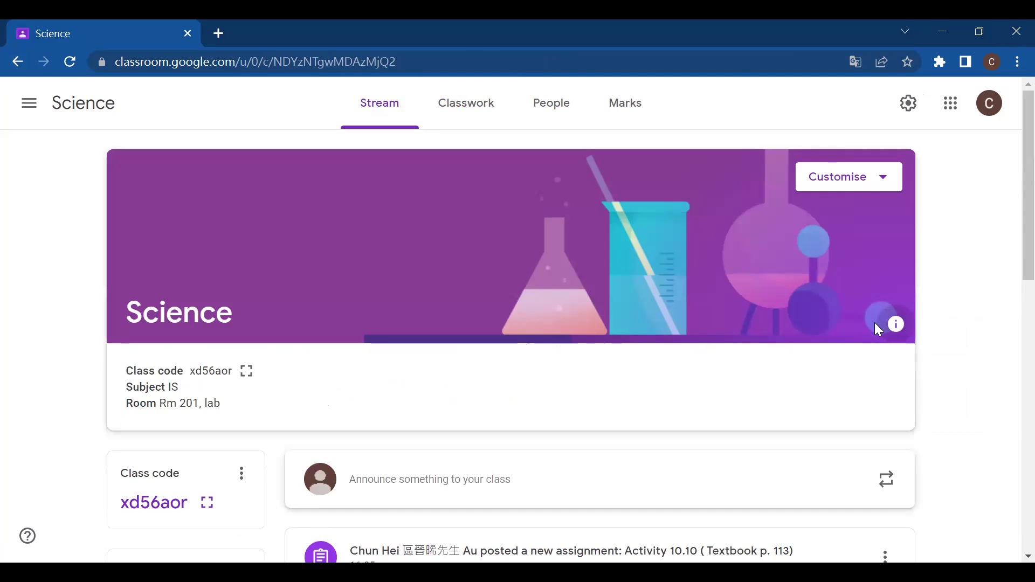
{"action": "left_click", "coordinate": [896, 323]}
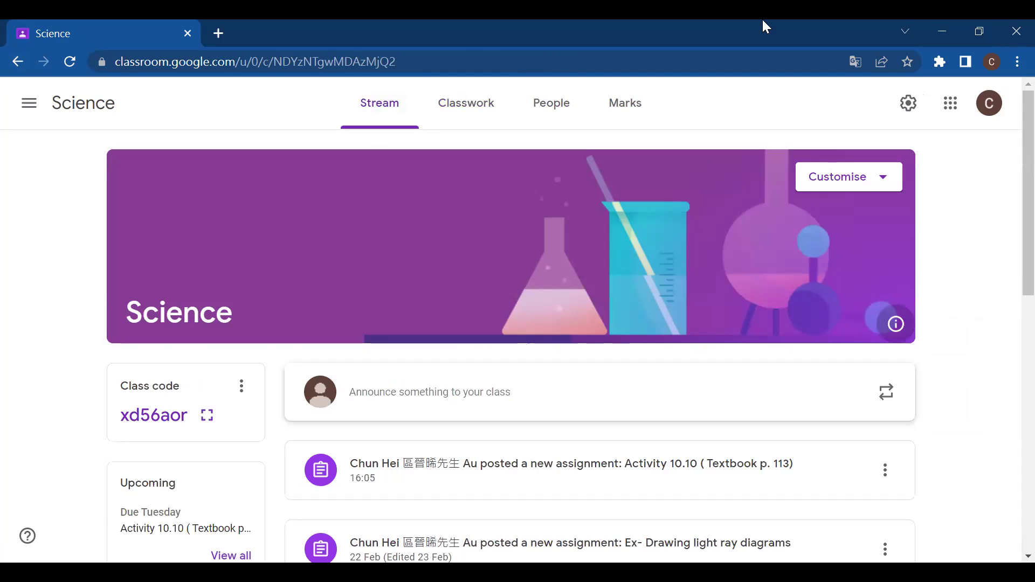
Go back to the course overview, view the student work for 中史作業p. 42 in 2021-22 Chinese History, and return to the overview.
{"action": "left_click", "coordinate": [17, 62]}
{"action": "left_click", "coordinate": [17, 62]}
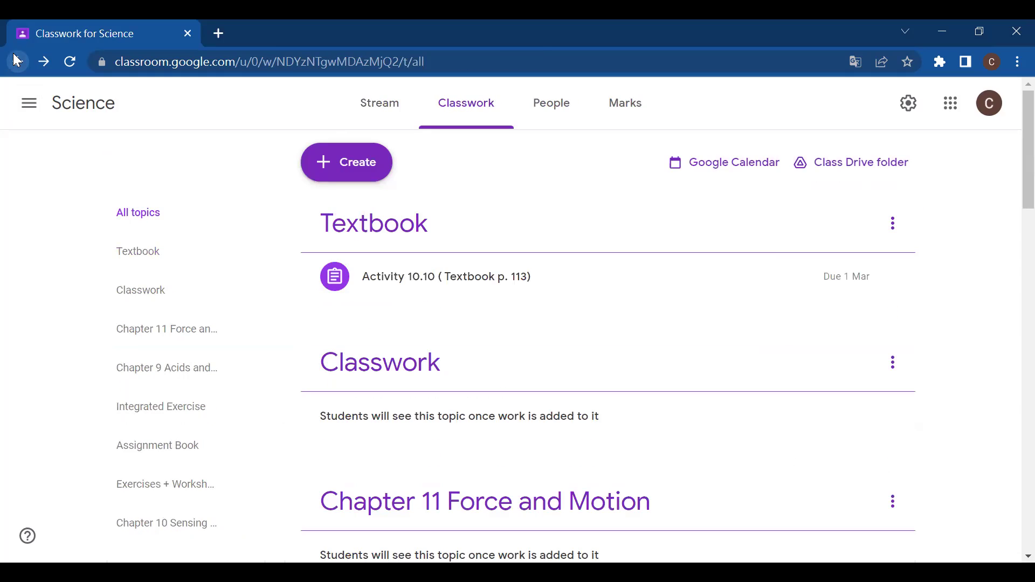
{"action": "left_click", "coordinate": [17, 62]}
{"action": "left_click", "coordinate": [16, 61]}
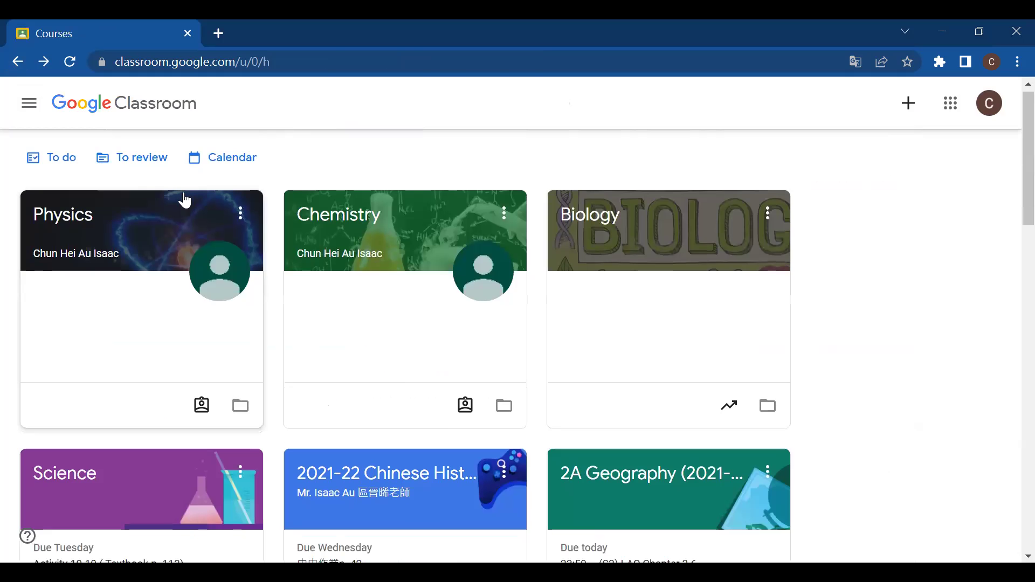
{"action": "scroll", "coordinate": [333, 204], "scroll_direction": "down", "scroll_amount": 5}
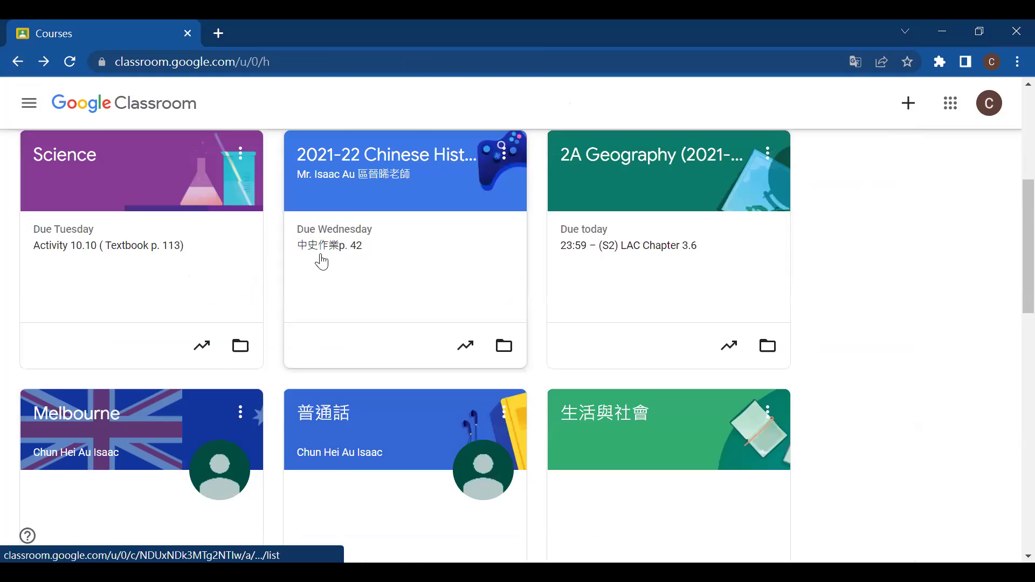
{"action": "left_click", "coordinate": [324, 246]}
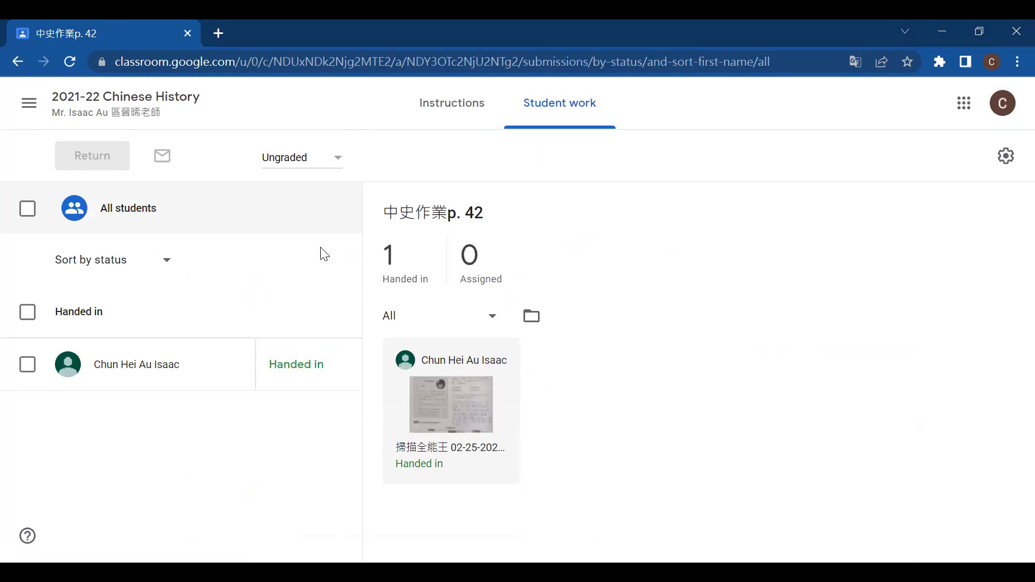
{"action": "left_click", "coordinate": [15, 64]}
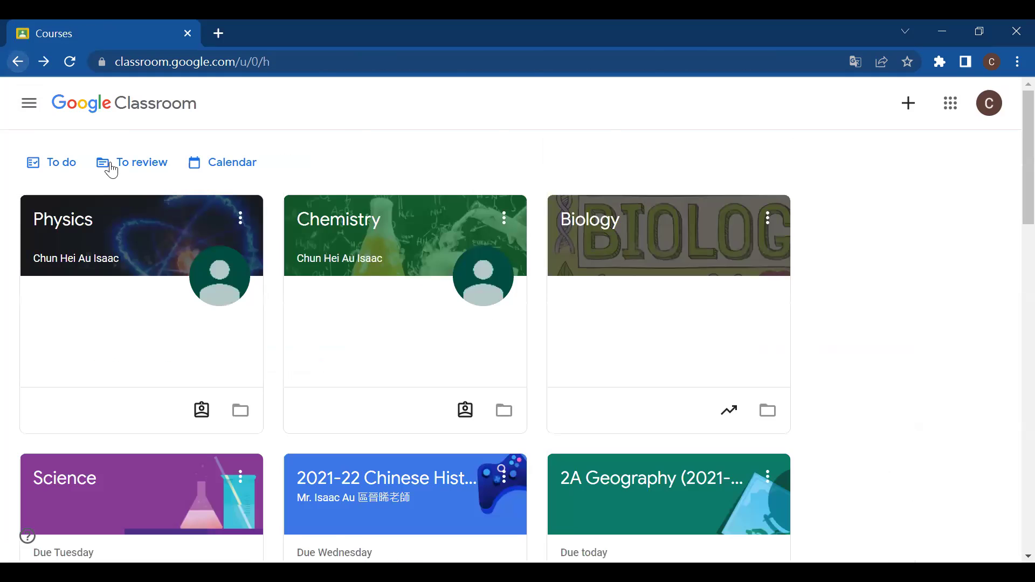
Open the East Doncaster assignment in the Melbourne class and play its attached YouTube video.
{"action": "scroll", "coordinate": [63, 277], "scroll_direction": "down", "scroll_amount": 10}
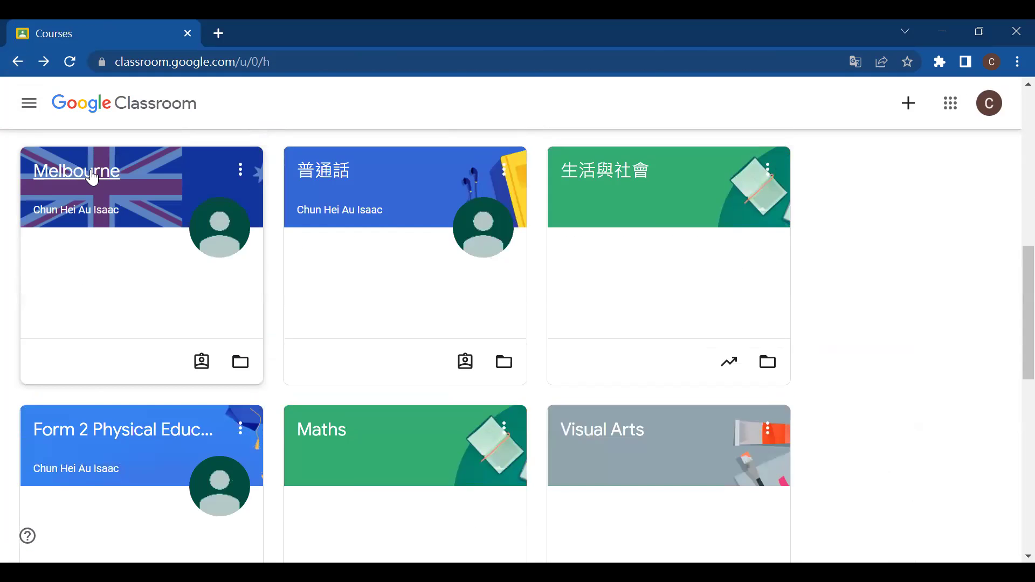
{"action": "left_click", "coordinate": [70, 177]}
{"action": "scroll", "coordinate": [539, 291], "scroll_direction": "down", "scroll_amount": 2}
{"action": "left_click", "coordinate": [565, 382]}
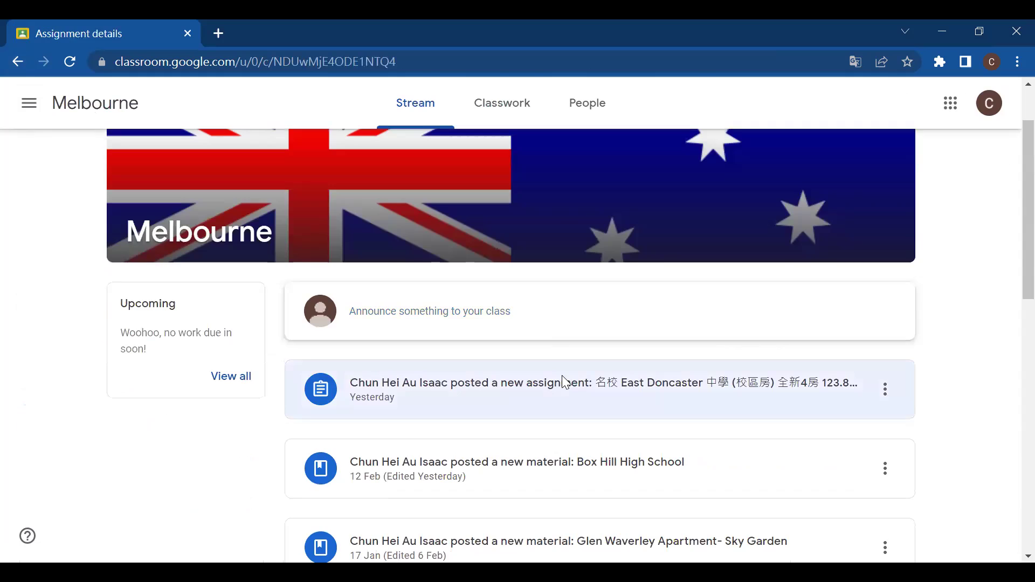
{"action": "left_click", "coordinate": [202, 335]}
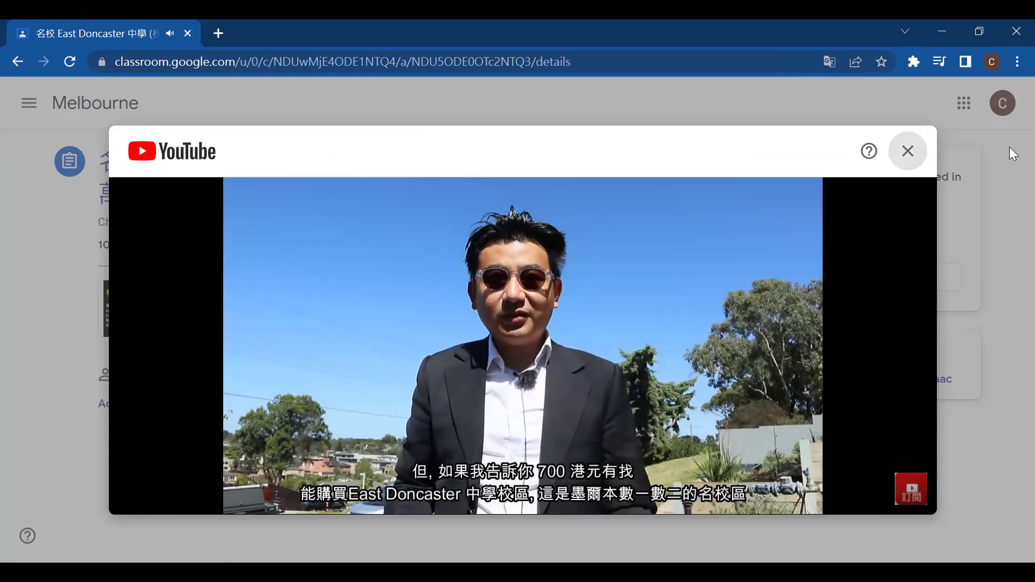
Watch part of the East Doncaster property video, enlarge it to full screen, and return to the embedded player.
{"action": "left_click", "coordinate": [488, 389]}
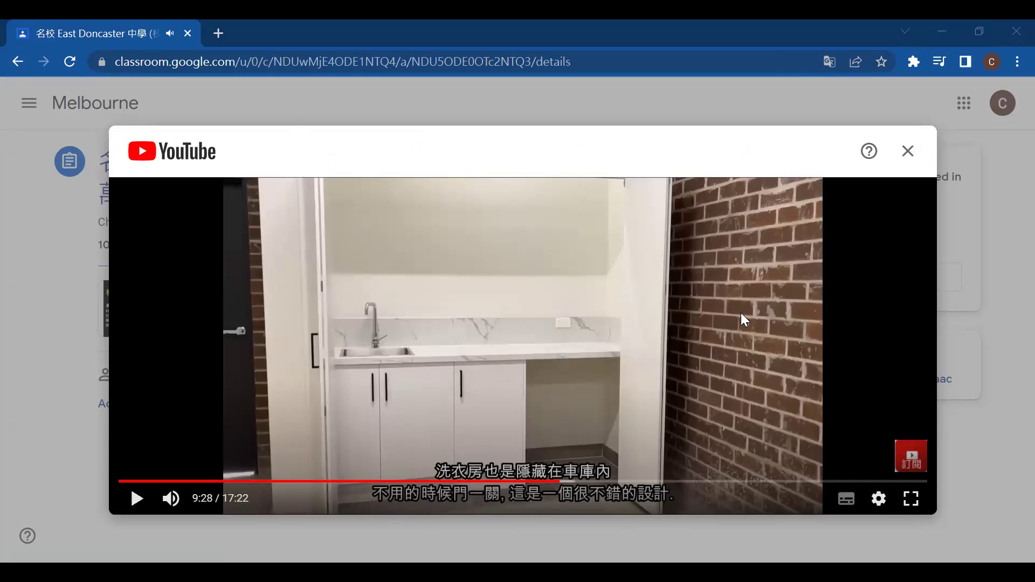
{"action": "left_click", "coordinate": [685, 321]}
{"action": "left_click", "coordinate": [210, 498]}
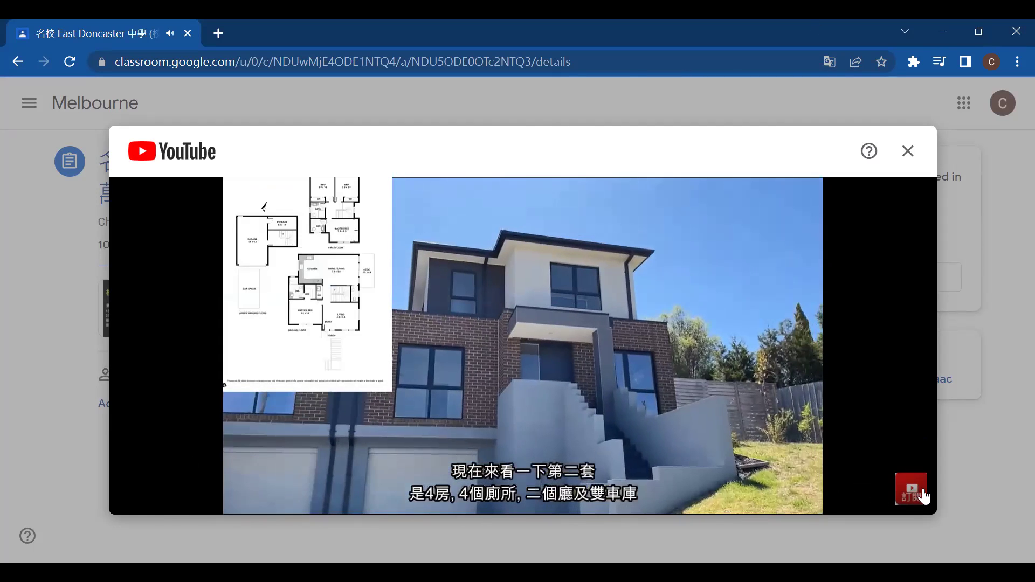
{"action": "left_click", "coordinate": [927, 493]}
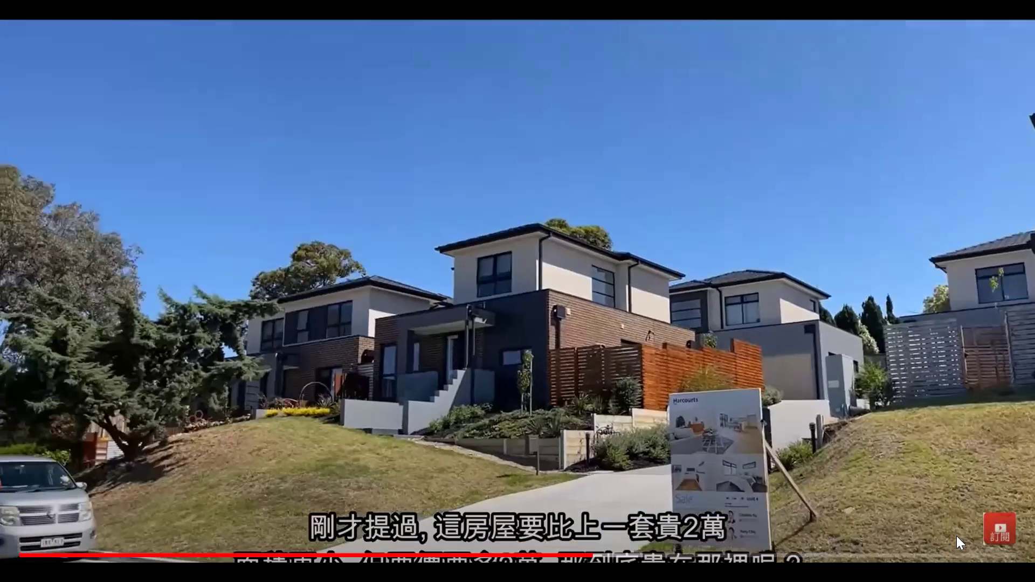
{"action": "key", "text": "Escape"}
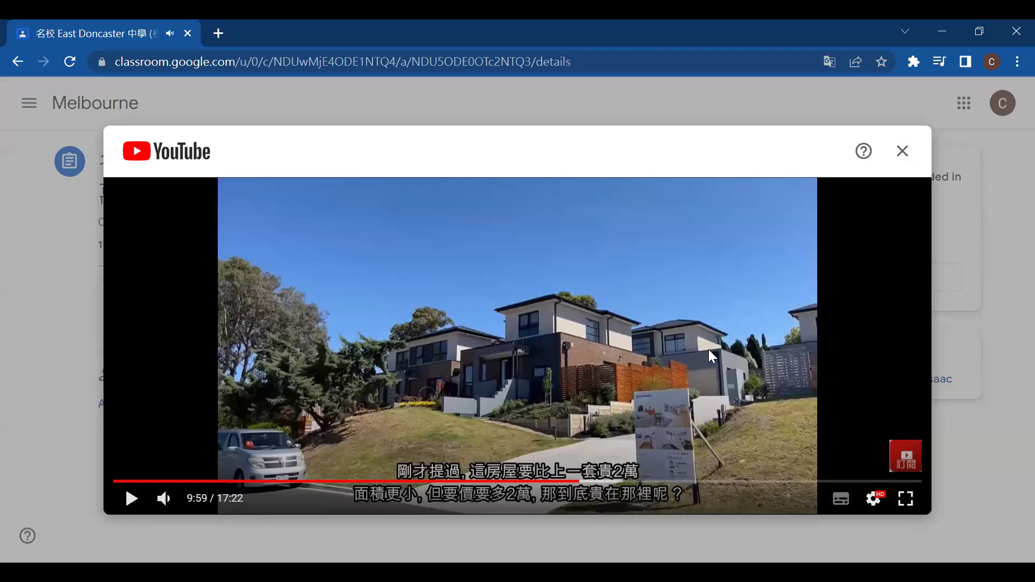